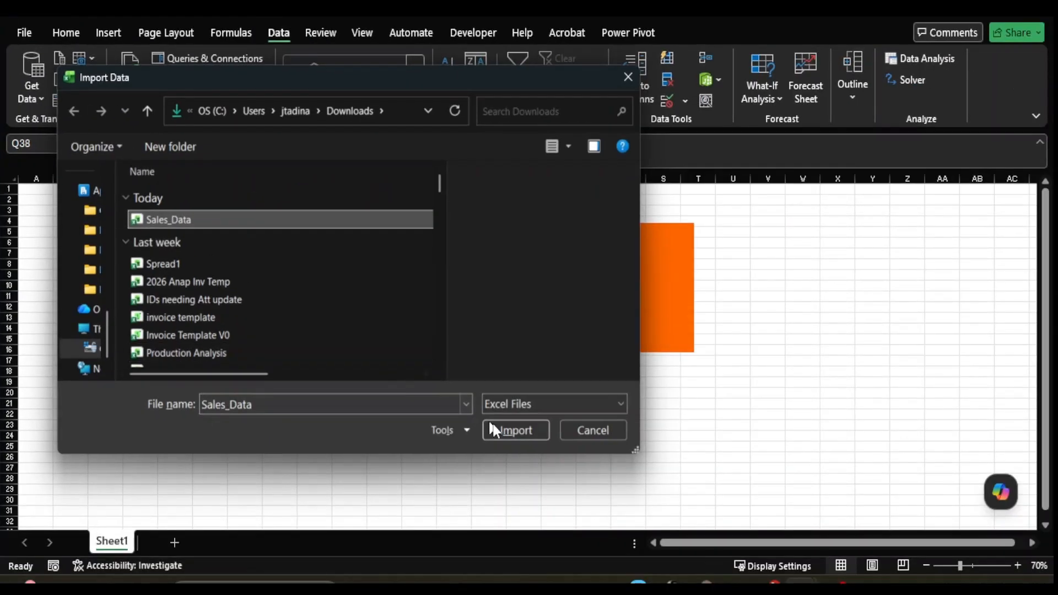
Step: Import the Sales_Data workbook and select its DimProducts and FactSales tables together
{"action": "left_click", "coordinate": [937, 563]}
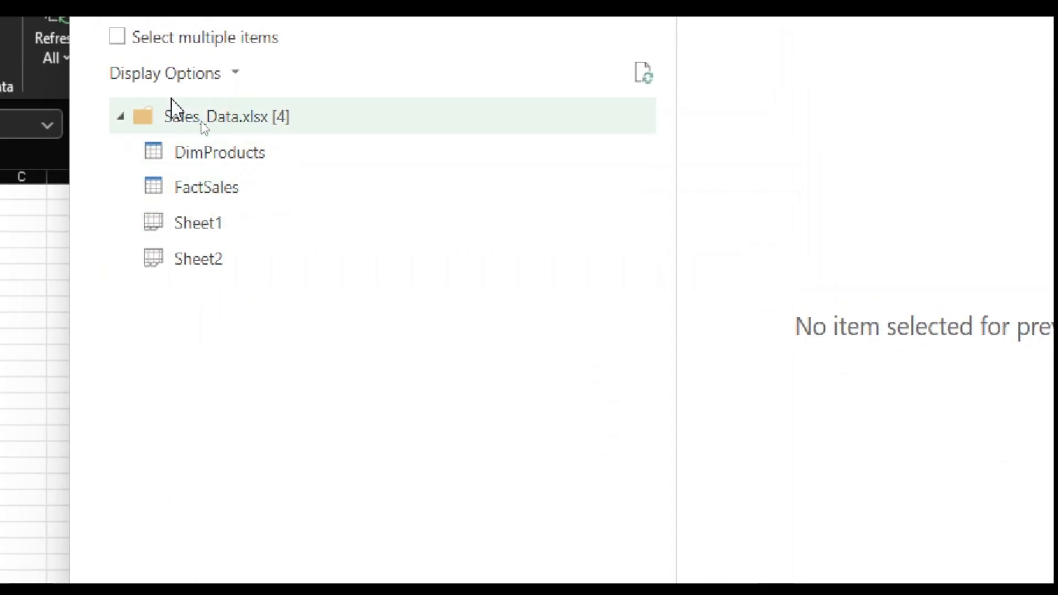
{"action": "left_click", "coordinate": [117, 37]}
{"action": "left_click", "coordinate": [150, 151]}
{"action": "left_click", "coordinate": [151, 187]}
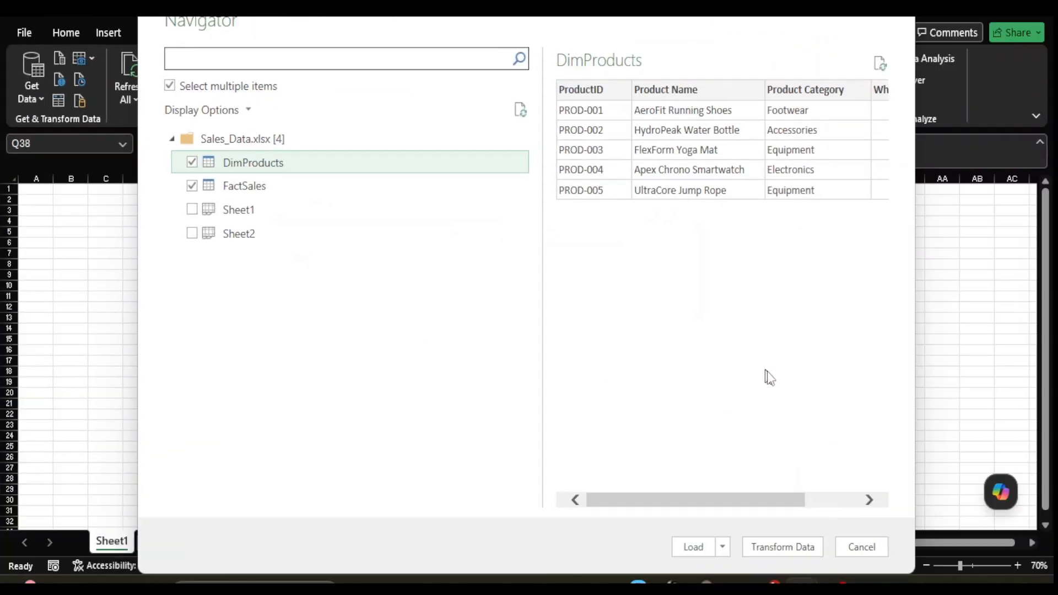
Step: Load the selected tables as connections only and add them to the Data Model
{"action": "left_click", "coordinate": [722, 547]}
{"action": "left_click", "coordinate": [755, 563]}
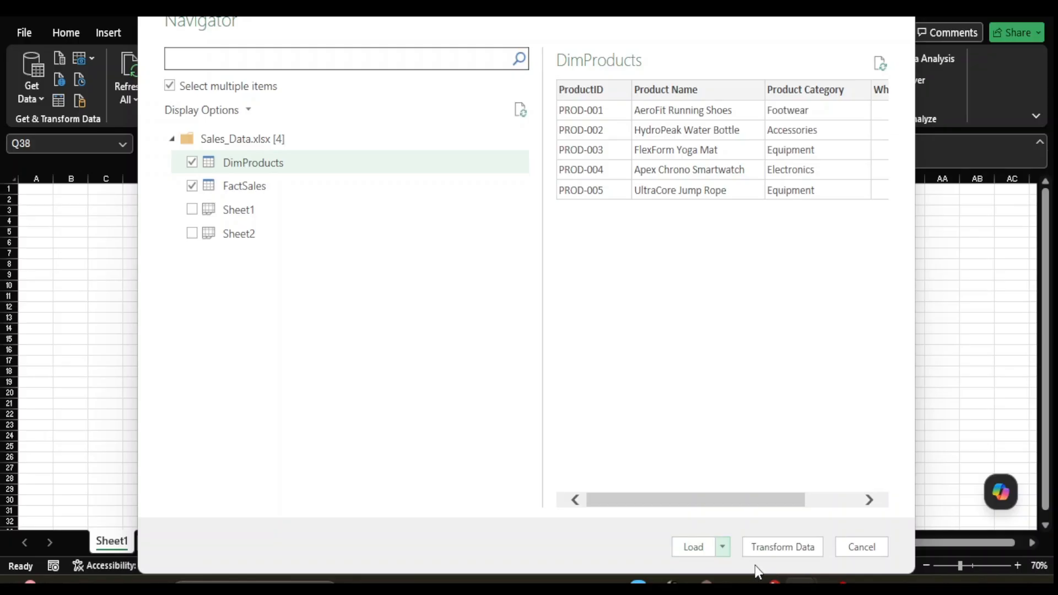
{"action": "left_click", "coordinate": [723, 548]}
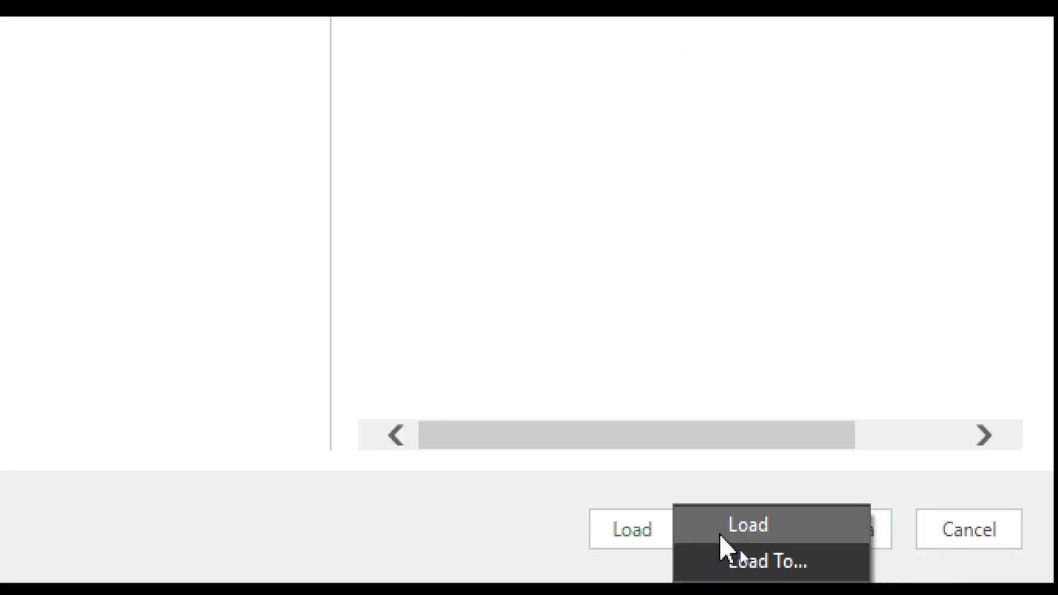
{"action": "left_click", "coordinate": [768, 562]}
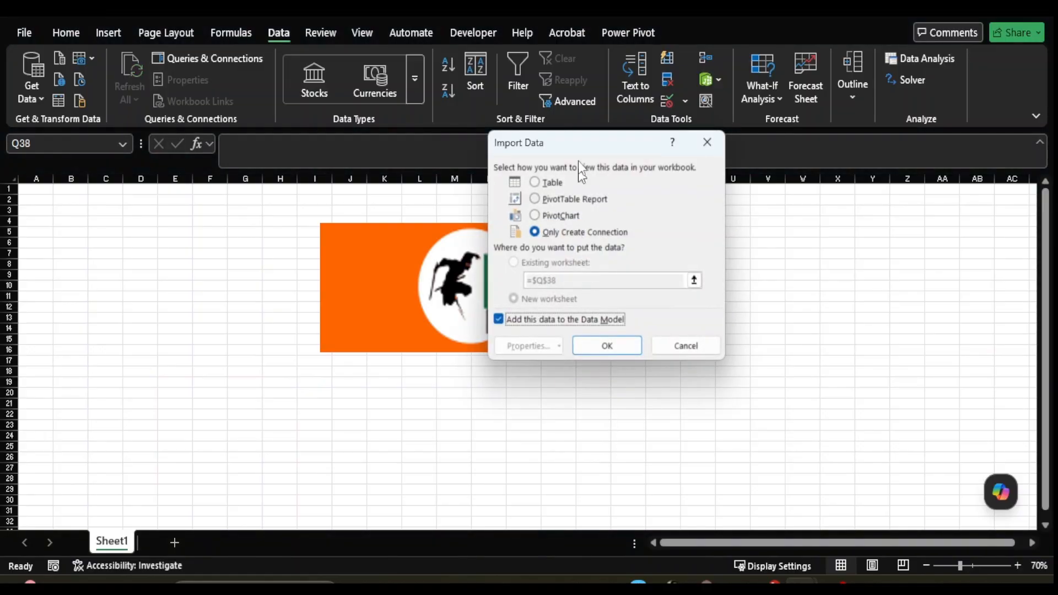
{"action": "left_click_drag", "start_coordinate": [577, 149], "coordinate": [521, 146]}
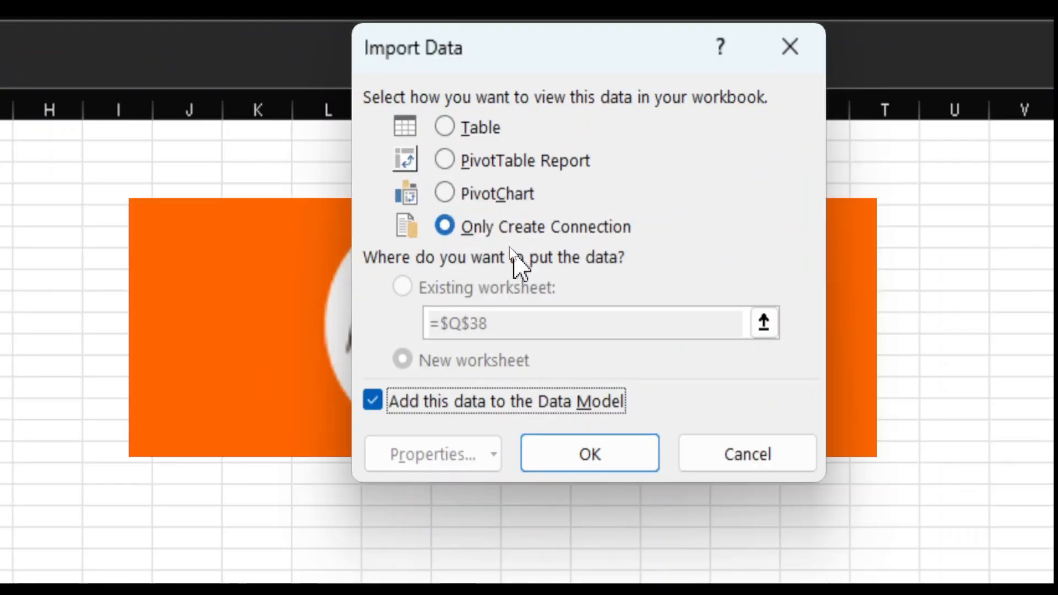
{"action": "left_click", "coordinate": [444, 227]}
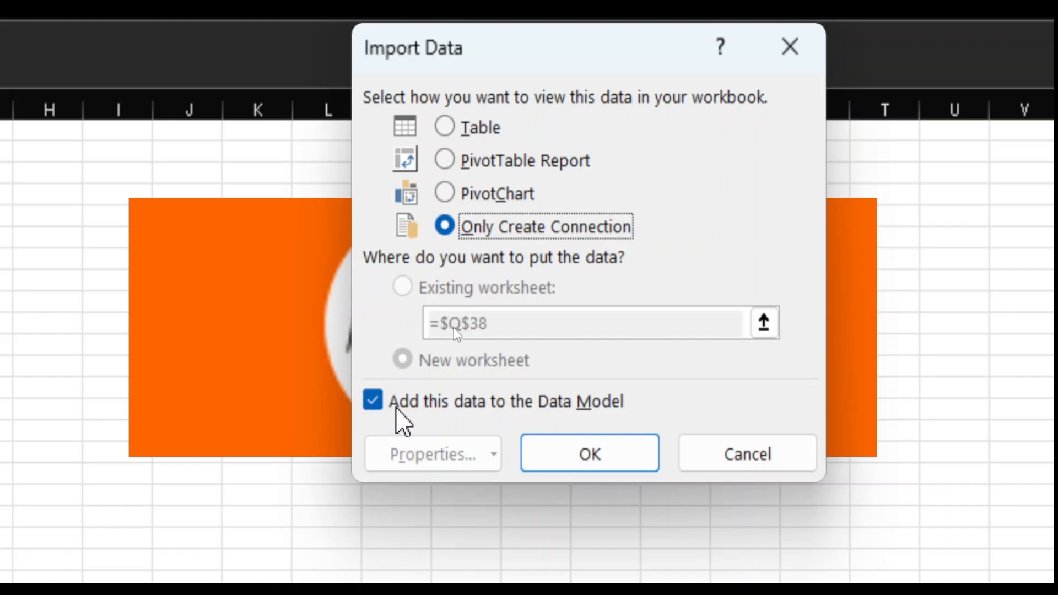
{"action": "left_click", "coordinate": [606, 460]}
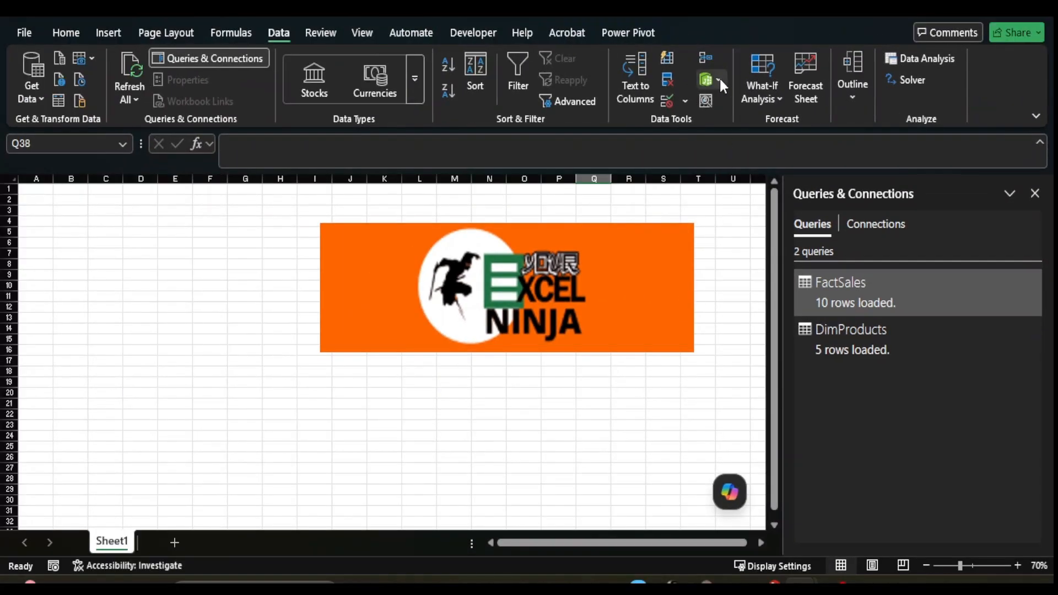
Step: Open the workbook's data model in the Power Pivot window
{"action": "left_click", "coordinate": [719, 78]}
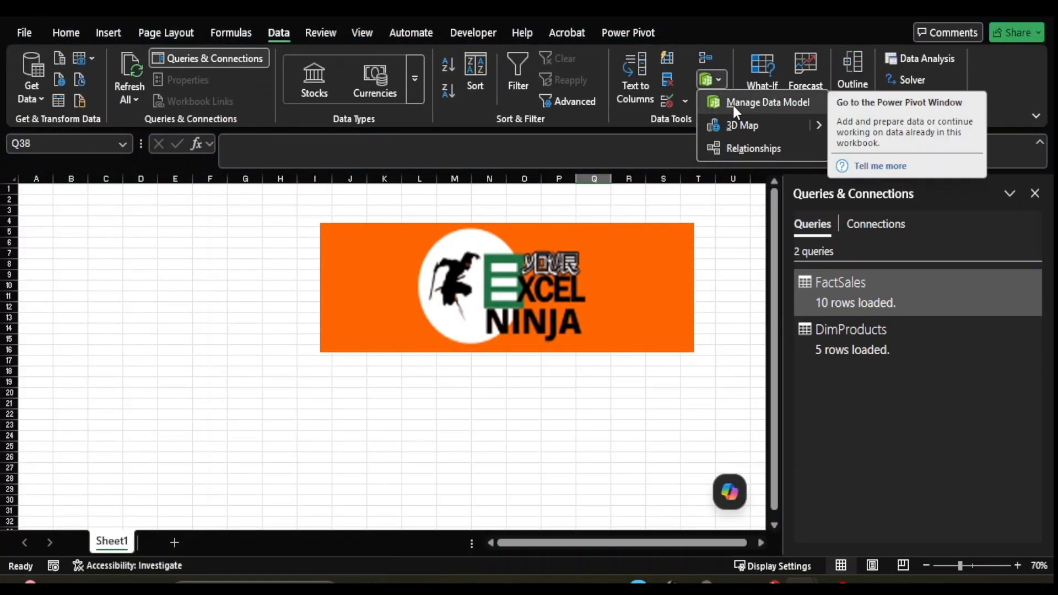
{"action": "left_click", "coordinate": [732, 104]}
{"action": "left_click", "coordinate": [718, 80]}
{"action": "left_click", "coordinate": [739, 99]}
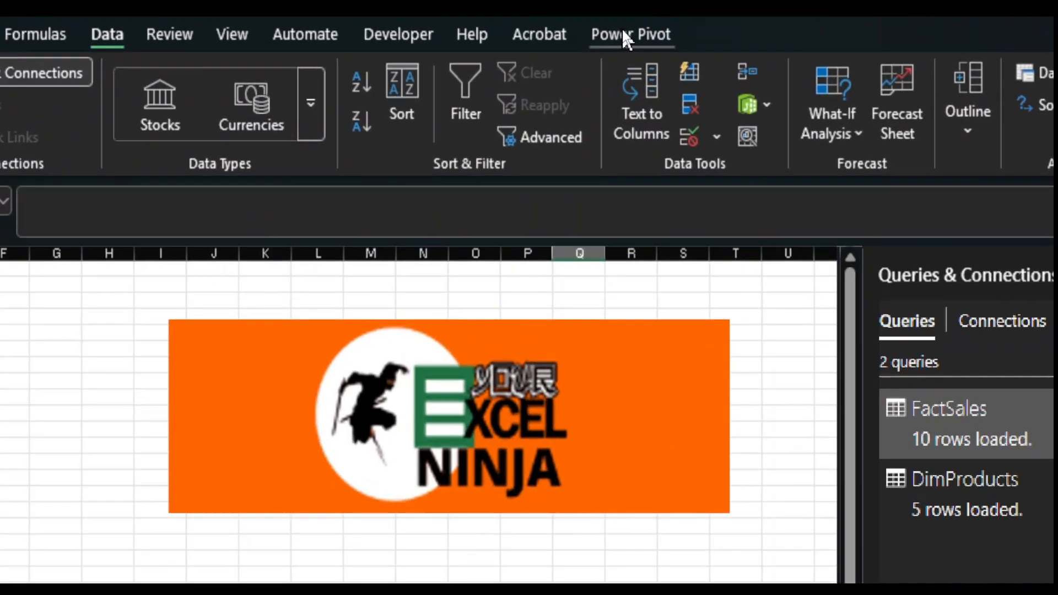
{"action": "left_click", "coordinate": [771, 112]}
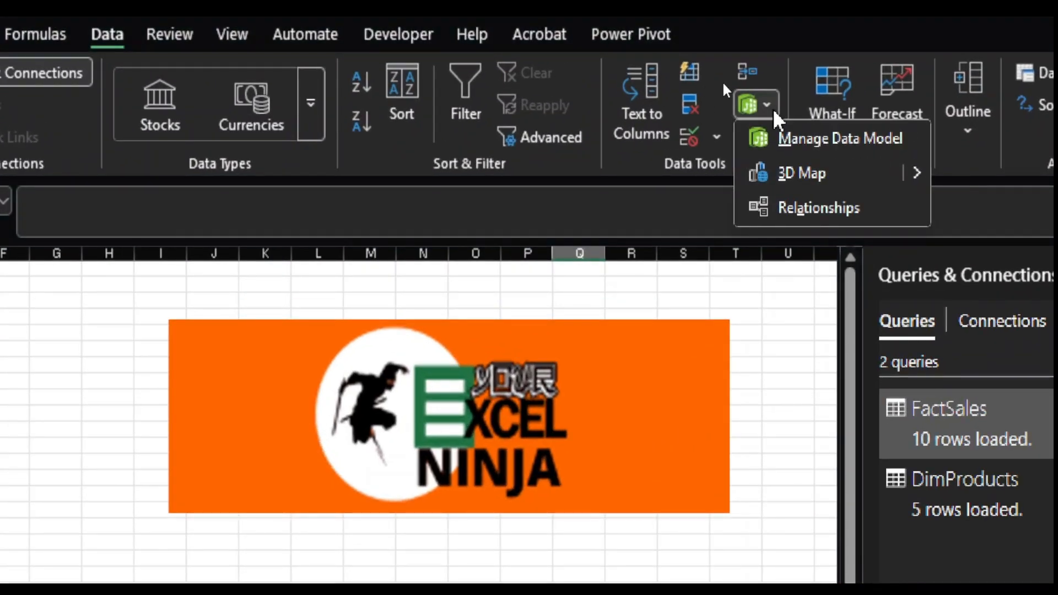
{"action": "left_click", "coordinate": [785, 144]}
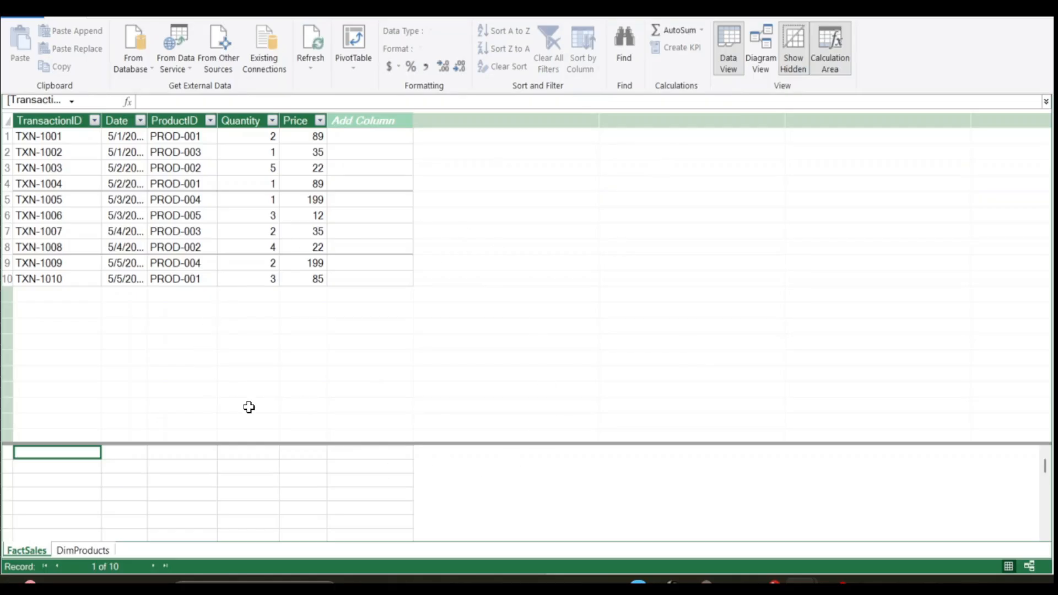
Step: Show the data model as a diagram and move the FactSales and DimProducts tables closer together
{"action": "left_click", "coordinate": [764, 49]}
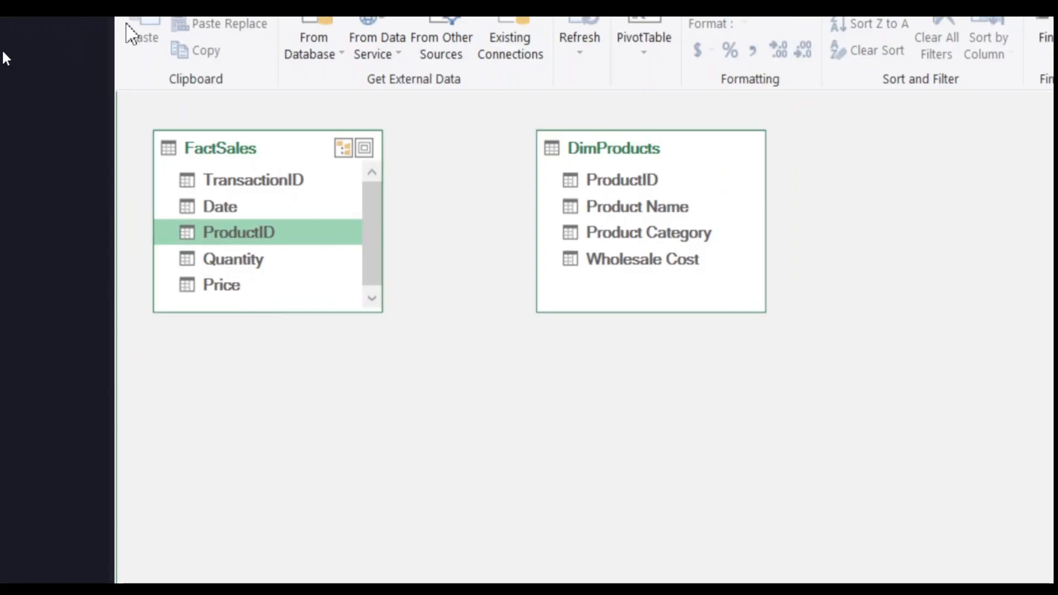
{"action": "left_click_drag", "start_coordinate": [257, 142], "coordinate": [287, 180]}
{"action": "left_click_drag", "start_coordinate": [645, 142], "coordinate": [615, 198]}
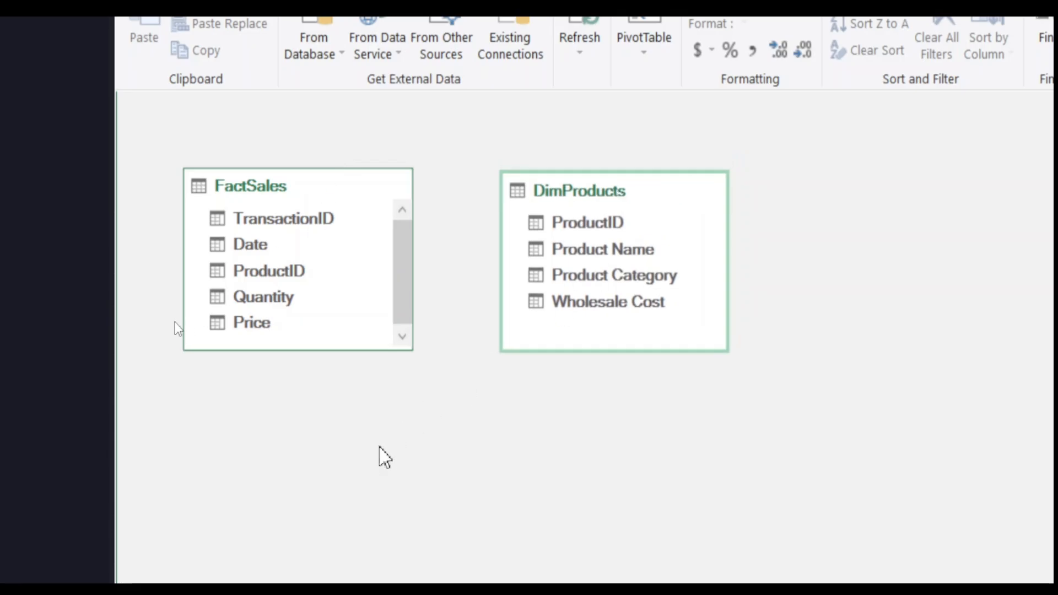
Step: Create a relationship from ProductID in DimProducts to ProductID in FactSales
{"action": "key", "text": "ctrl+2"}
{"action": "left_click", "coordinate": [286, 273]}
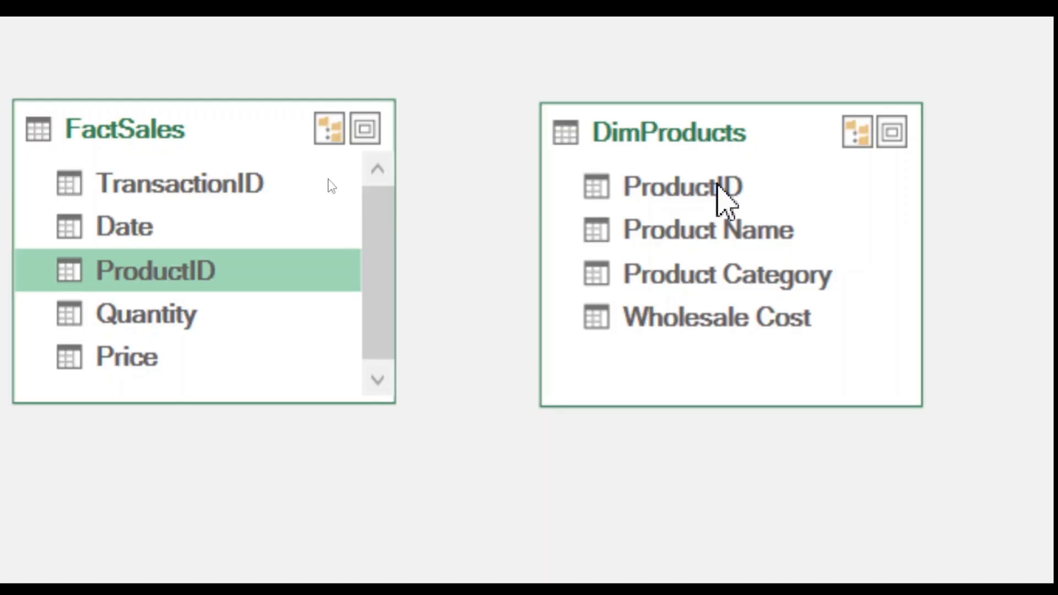
{"action": "left_click", "coordinate": [718, 188]}
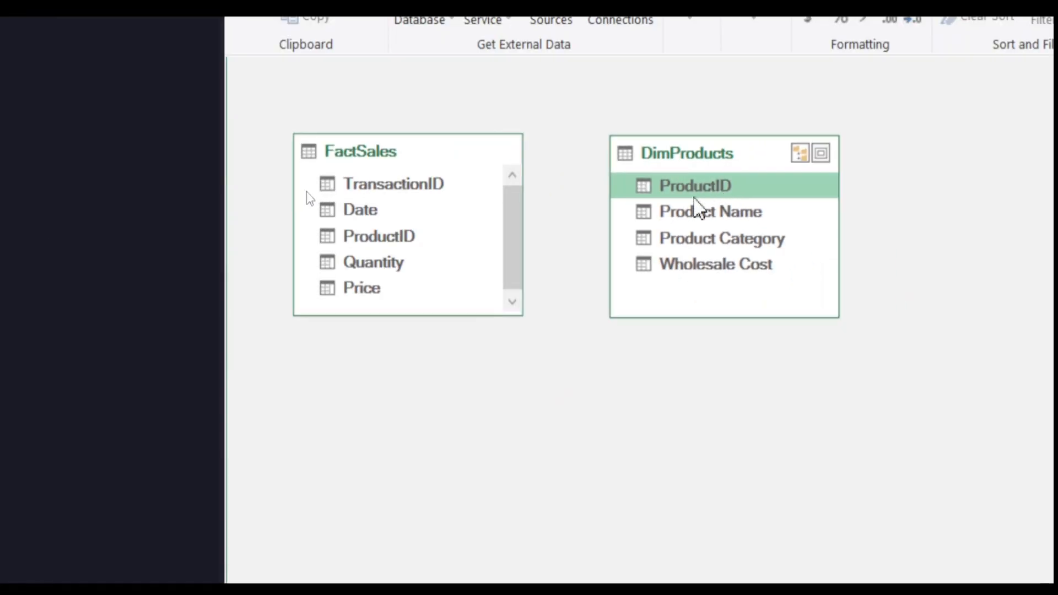
{"action": "left_click", "coordinate": [393, 244]}
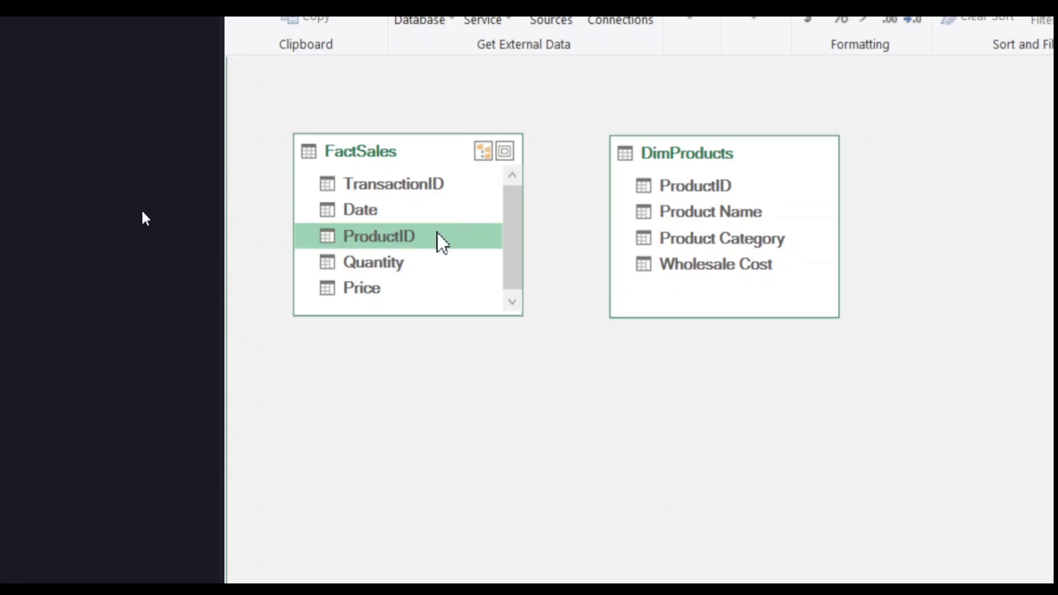
{"action": "left_click", "coordinate": [715, 192]}
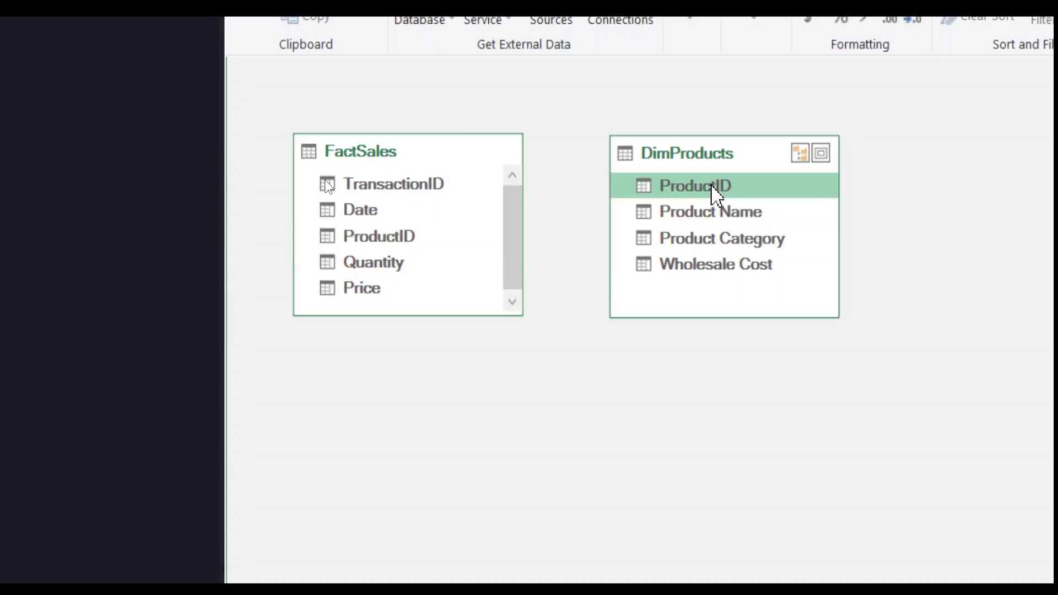
{"action": "left_click_drag", "start_coordinate": [713, 189], "coordinate": [404, 238]}
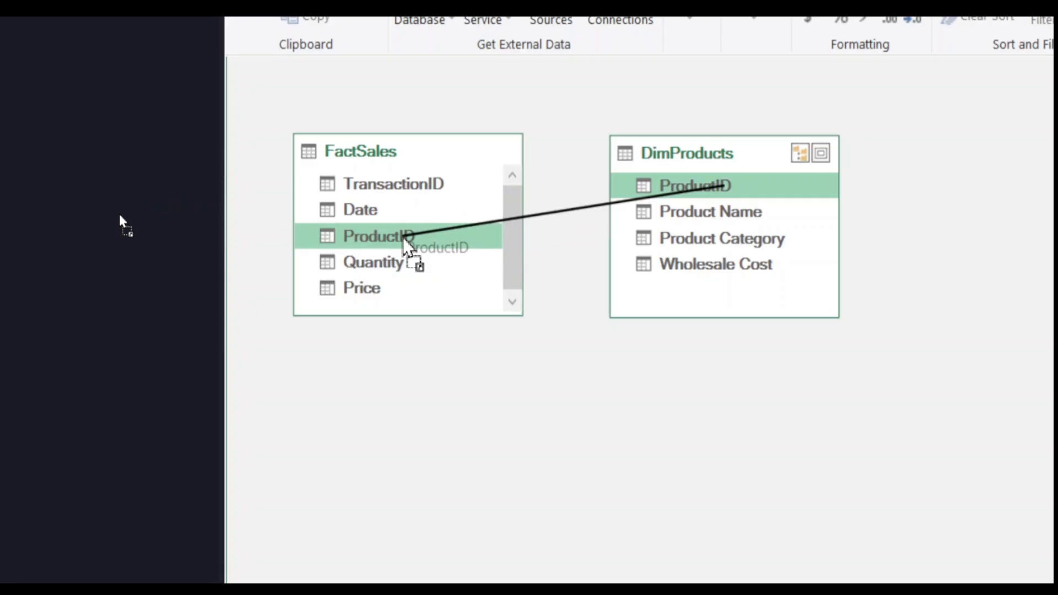
{"action": "left_click_drag", "start_coordinate": [403, 238], "coordinate": [402, 235]}
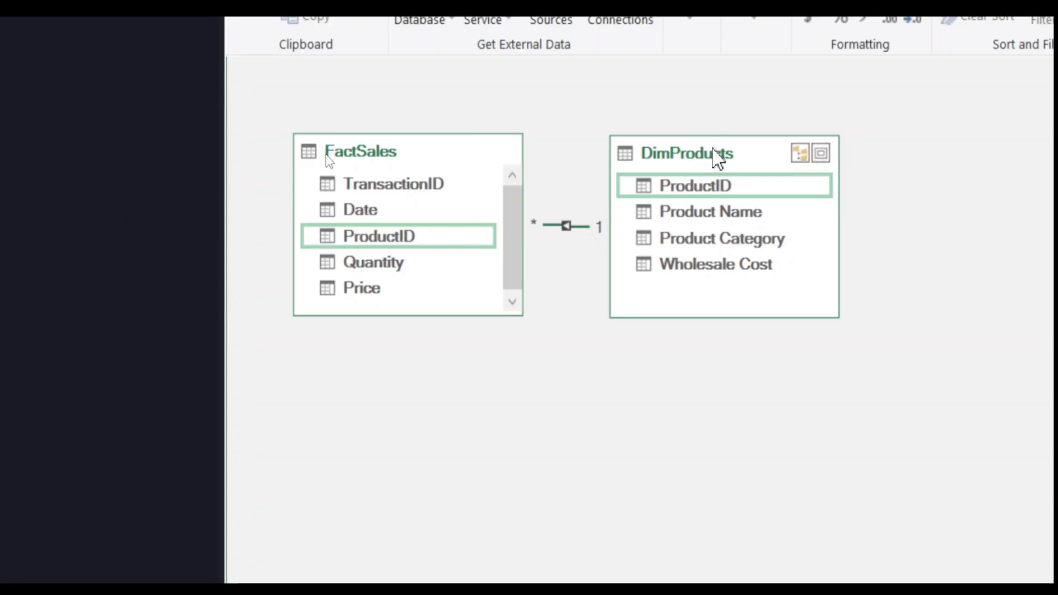
Step: Move the DimProducts table farther from FactSales to lengthen the relationship line in the diagram
{"action": "left_click_drag", "start_coordinate": [718, 157], "coordinate": [855, 153]}
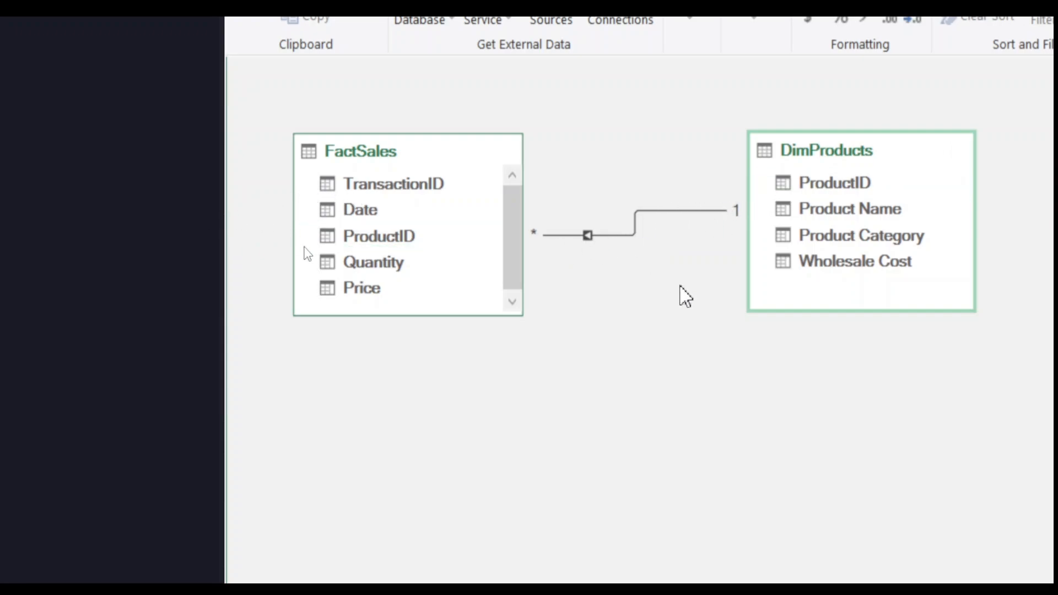
{"action": "key", "text": "alt"}
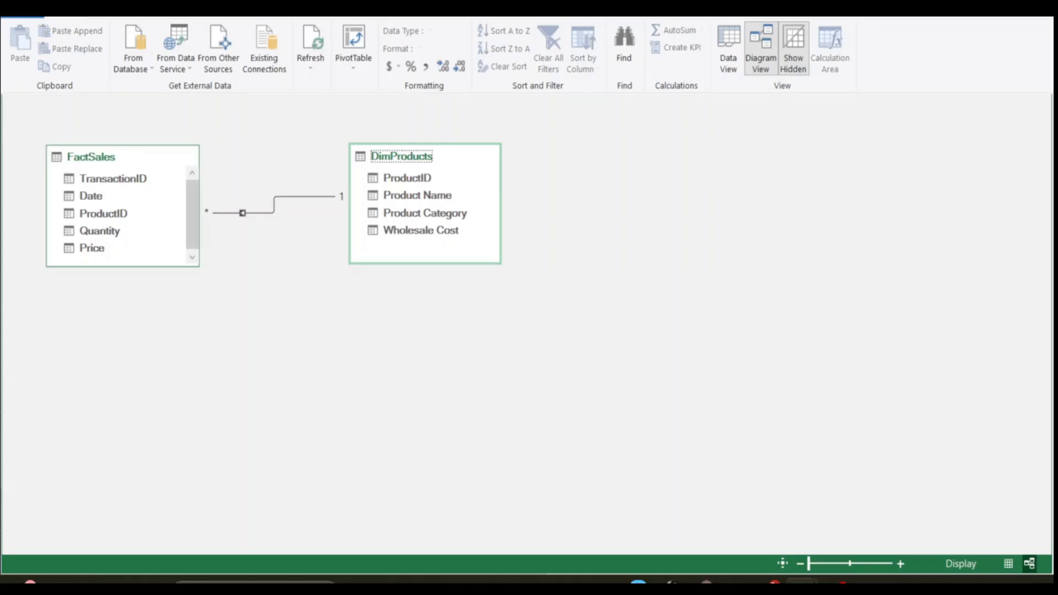
{"action": "left_click", "coordinate": [836, 583]}
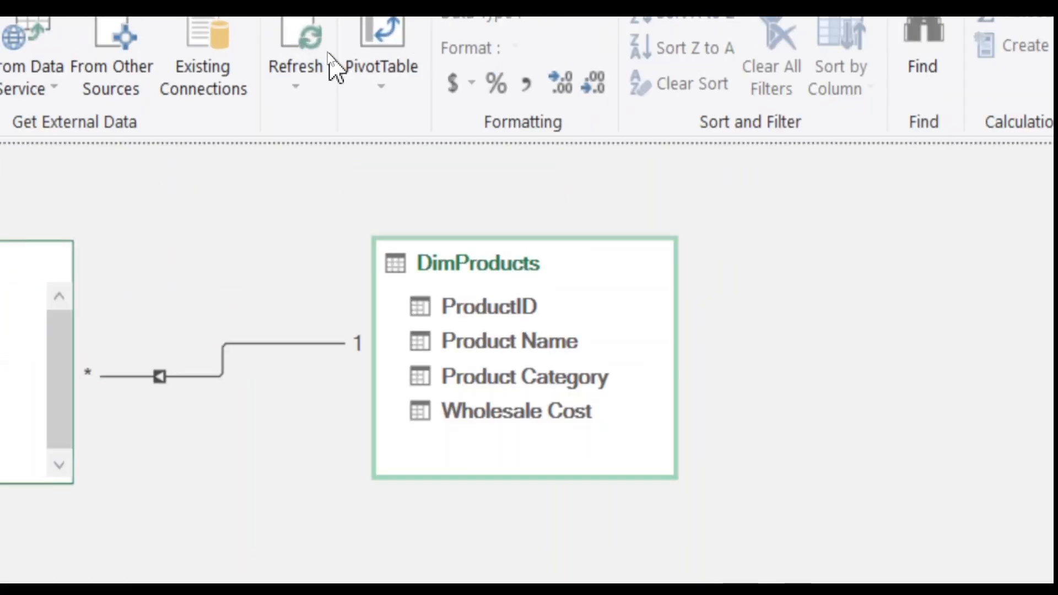
Step: Create a PivotTable from the data model on a new worksheet
{"action": "left_click", "coordinate": [382, 83]}
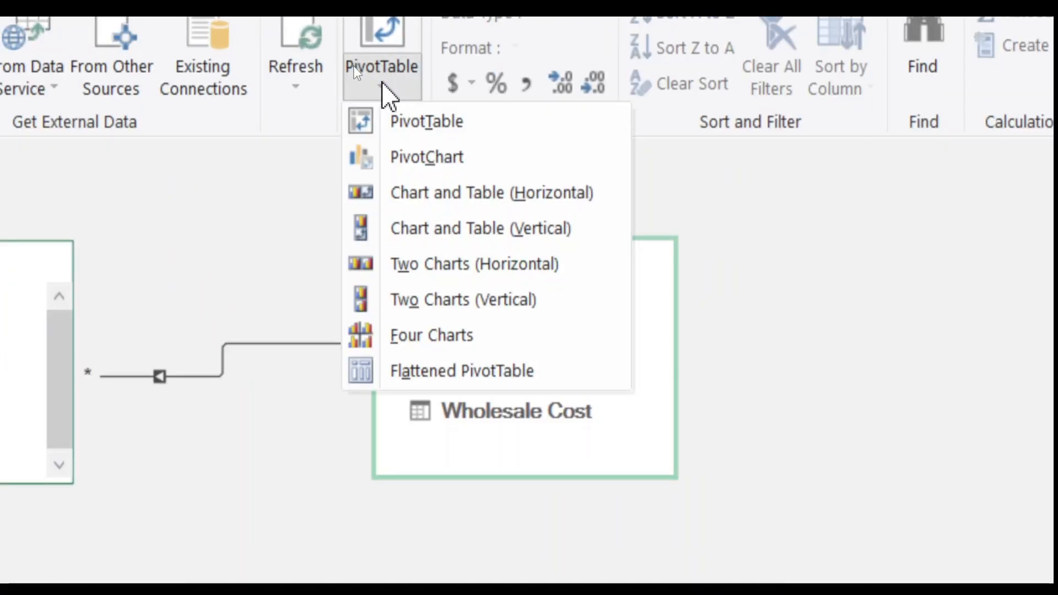
{"action": "left_click", "coordinate": [408, 119]}
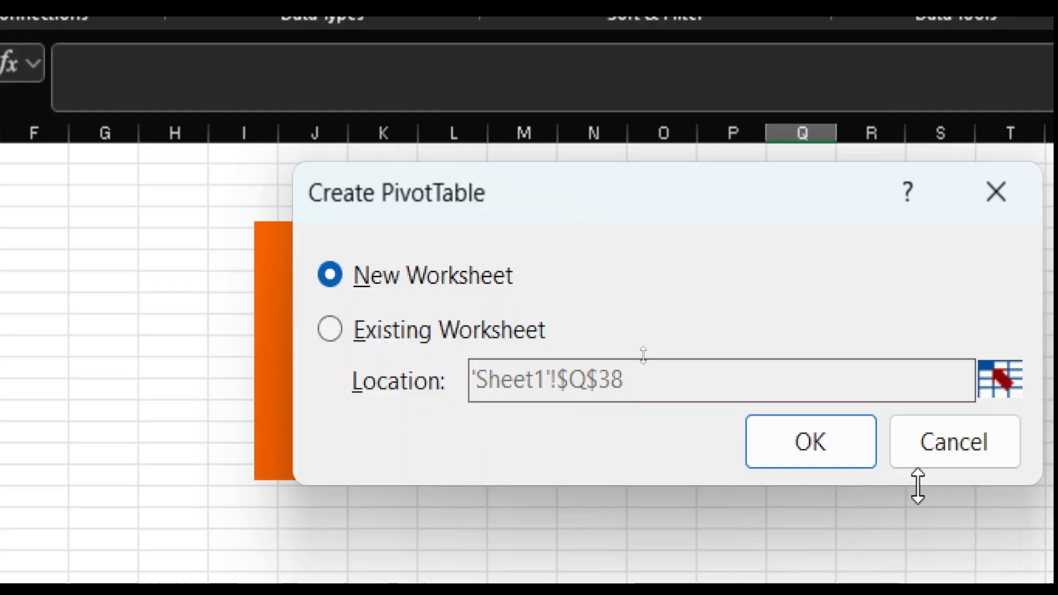
{"action": "left_click", "coordinate": [758, 465]}
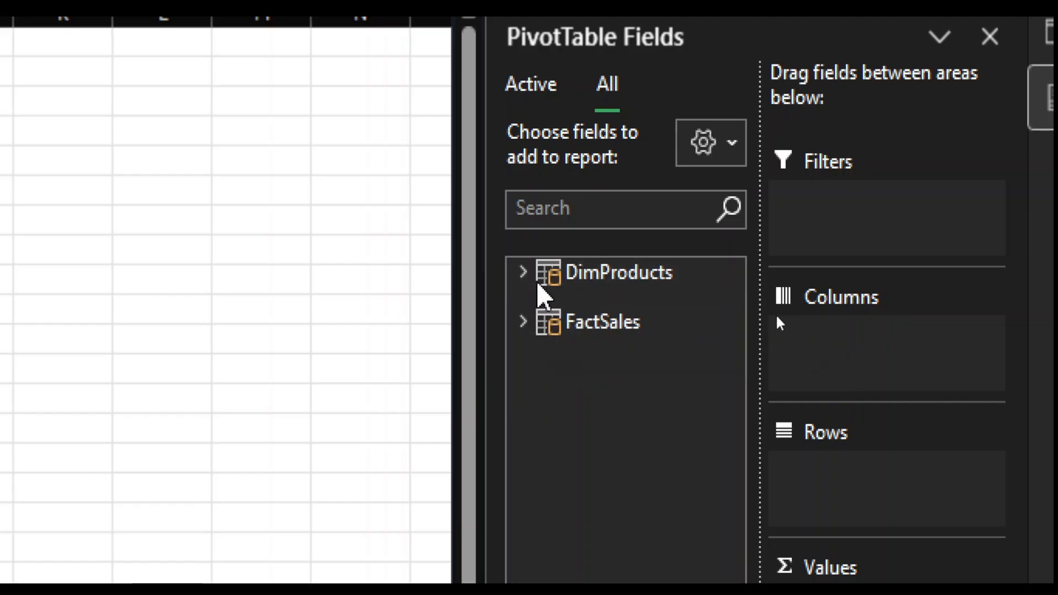
Step: Build the PivotTable with Product Category from DimProducts as rows and Quantity from FactSales as summed values
{"action": "left_click", "coordinate": [524, 273]}
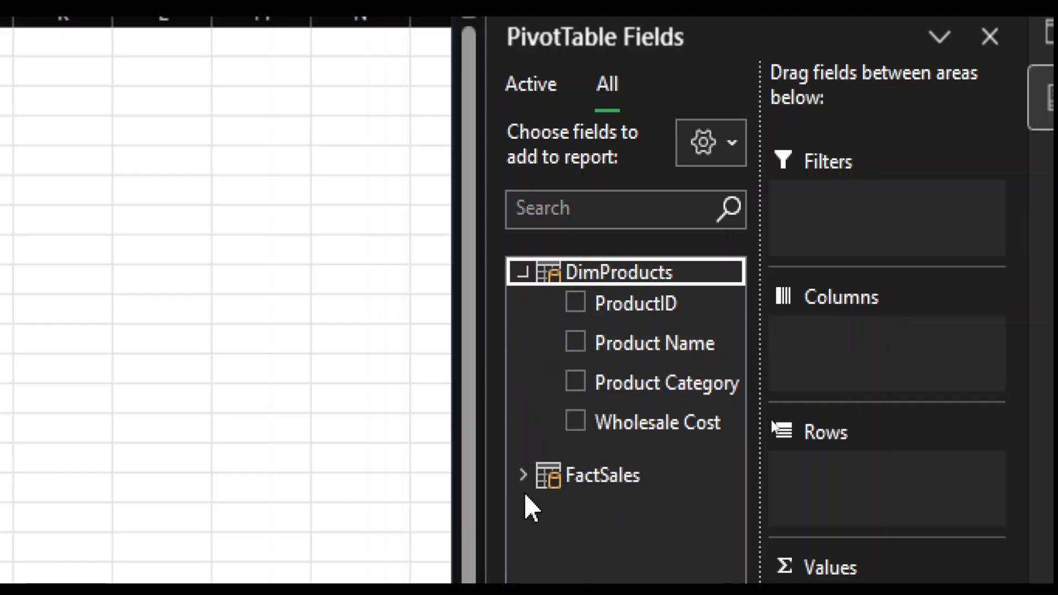
{"action": "left_click", "coordinate": [523, 475]}
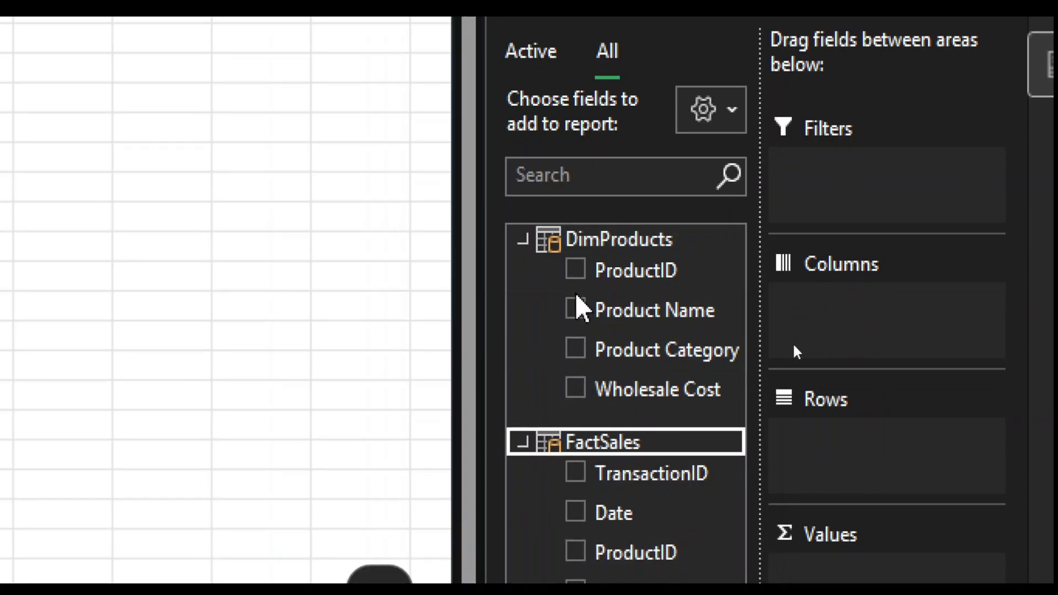
{"action": "left_click", "coordinate": [524, 443]}
{"action": "left_click", "coordinate": [522, 240]}
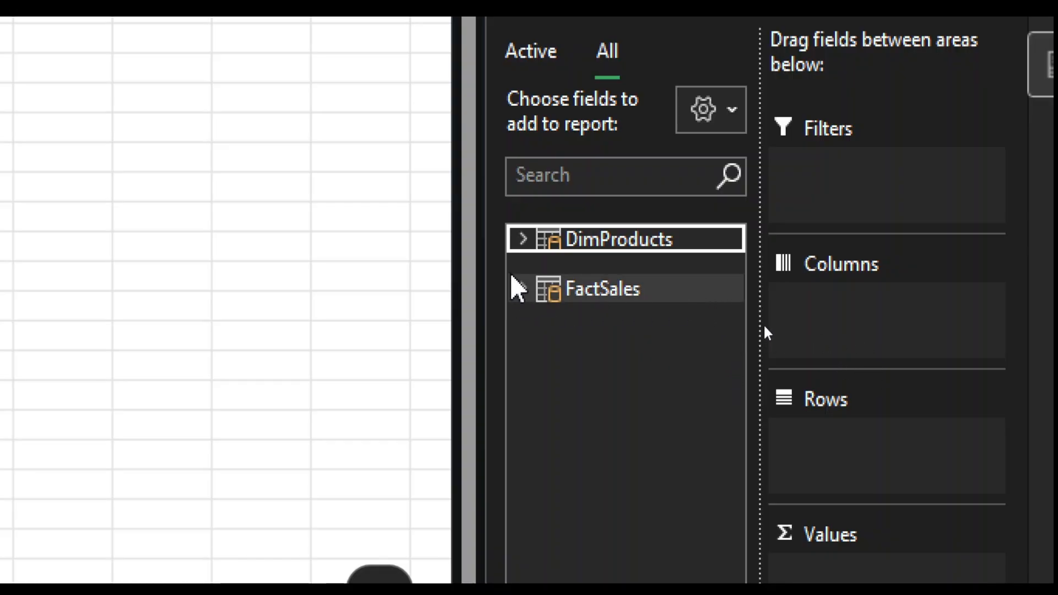
{"action": "left_click", "coordinate": [524, 240]}
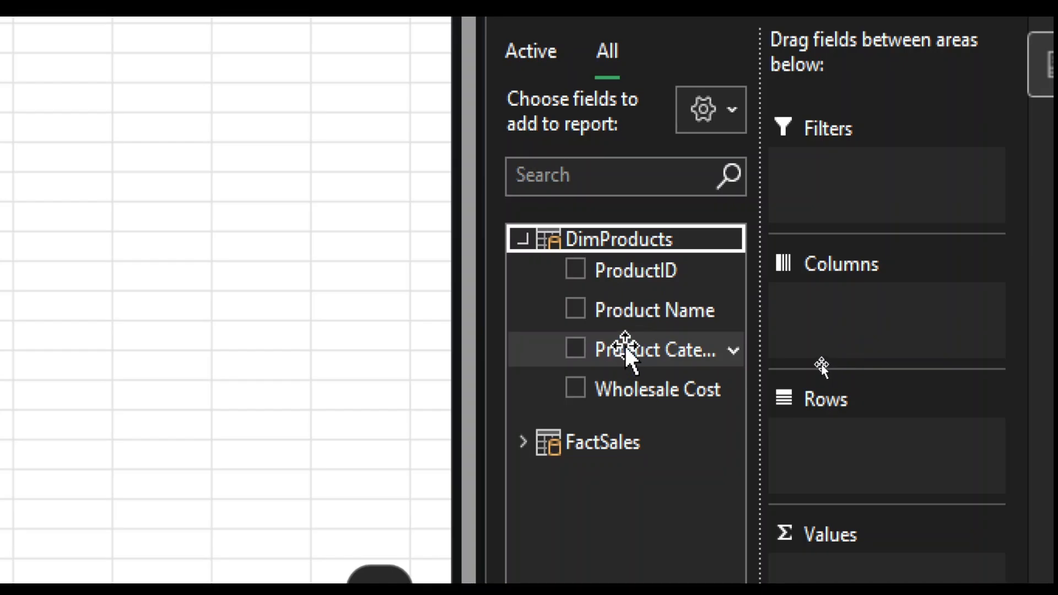
{"action": "left_click_drag", "start_coordinate": [627, 349], "coordinate": [684, 364]}
{"action": "left_click_drag", "start_coordinate": [826, 435], "coordinate": [857, 455]}
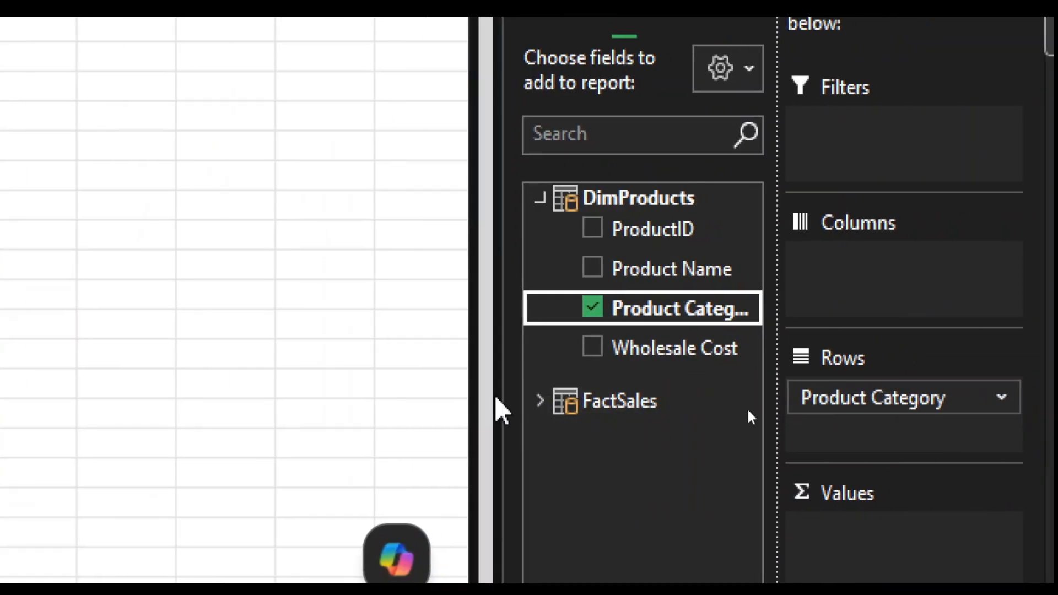
{"action": "left_click", "coordinate": [612, 407]}
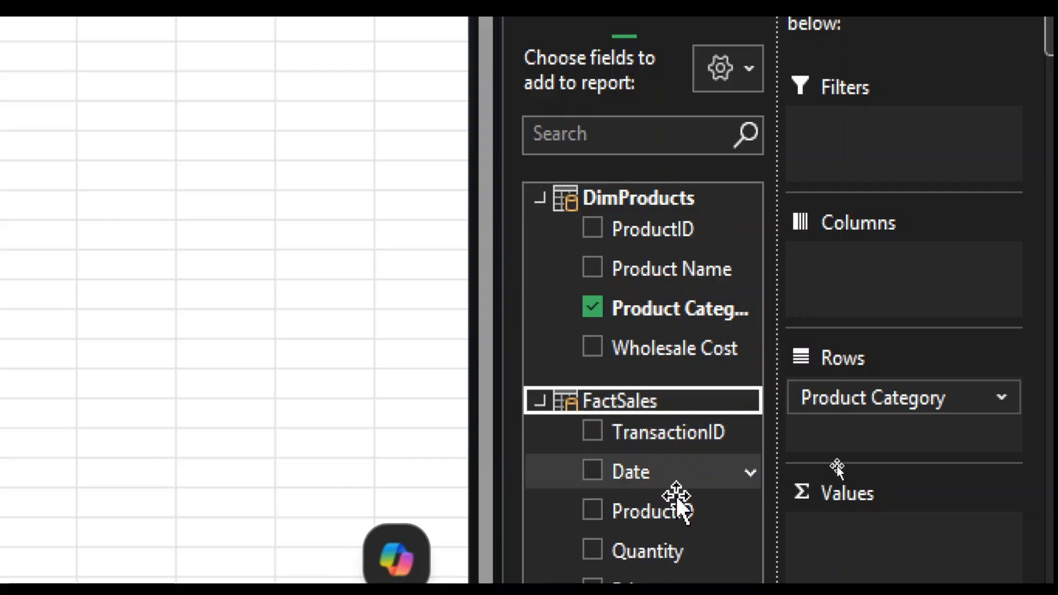
{"action": "left_click_drag", "start_coordinate": [828, 488], "coordinate": [870, 531]}
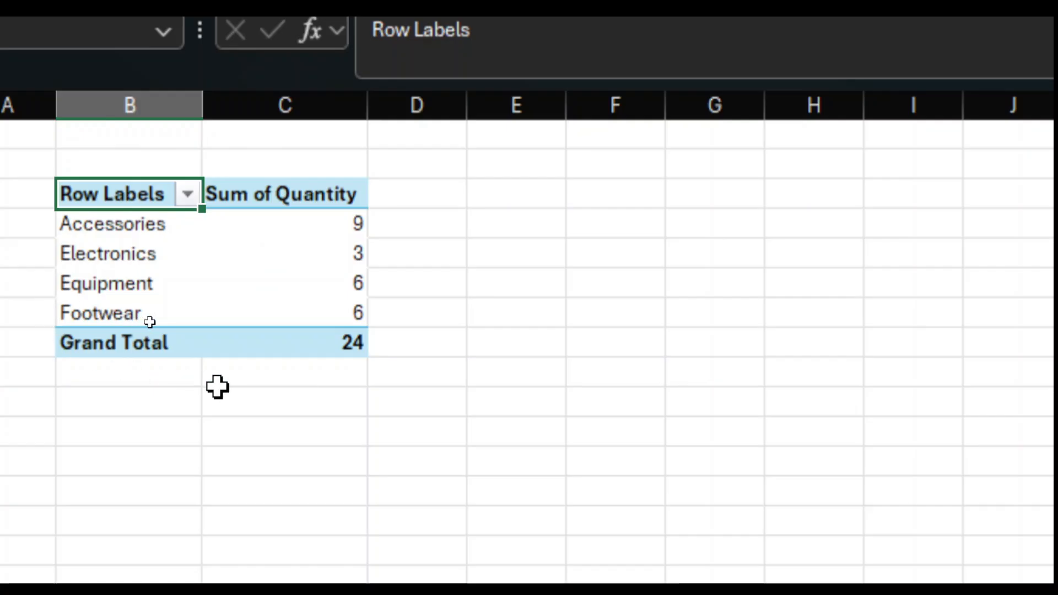
Step: Check the summed quantities in C4:C7 against the product category labels in B4:B7 of the PivotTable
{"action": "left_click", "coordinate": [299, 228]}
{"action": "left_click_drag", "start_coordinate": [299, 228], "coordinate": [296, 323]}
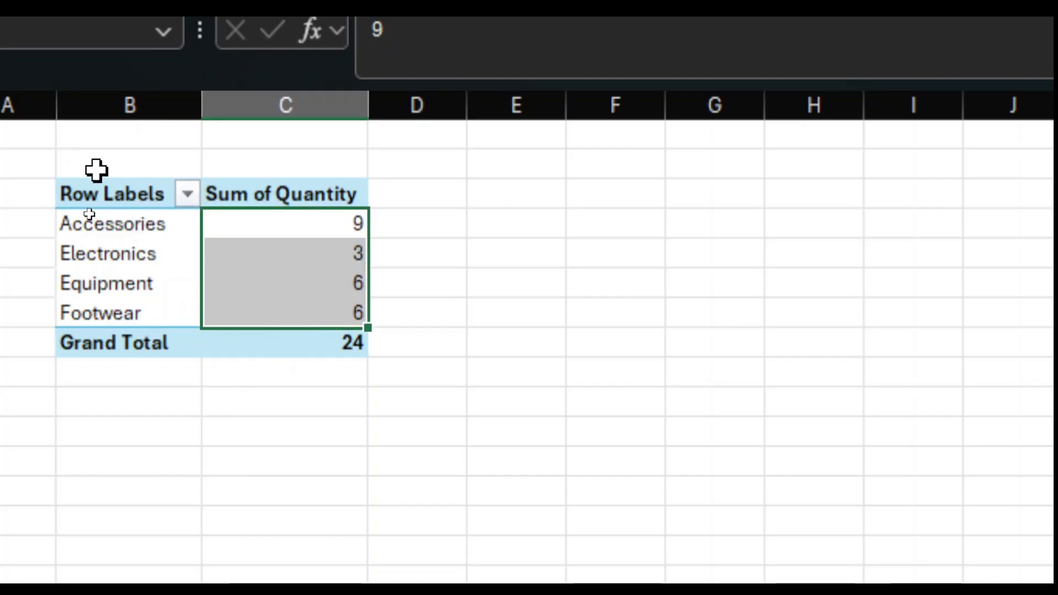
{"action": "left_click_drag", "start_coordinate": [118, 226], "coordinate": [137, 298]}
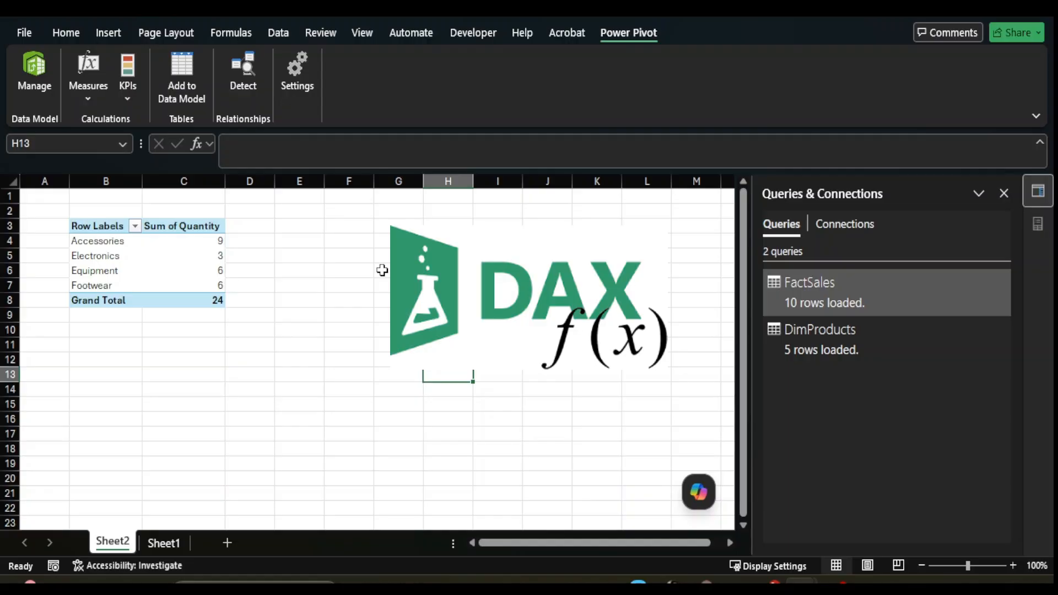
Step: Start a new measure named Total Revenue in the FactSales table
{"action": "left_click", "coordinate": [319, 286]}
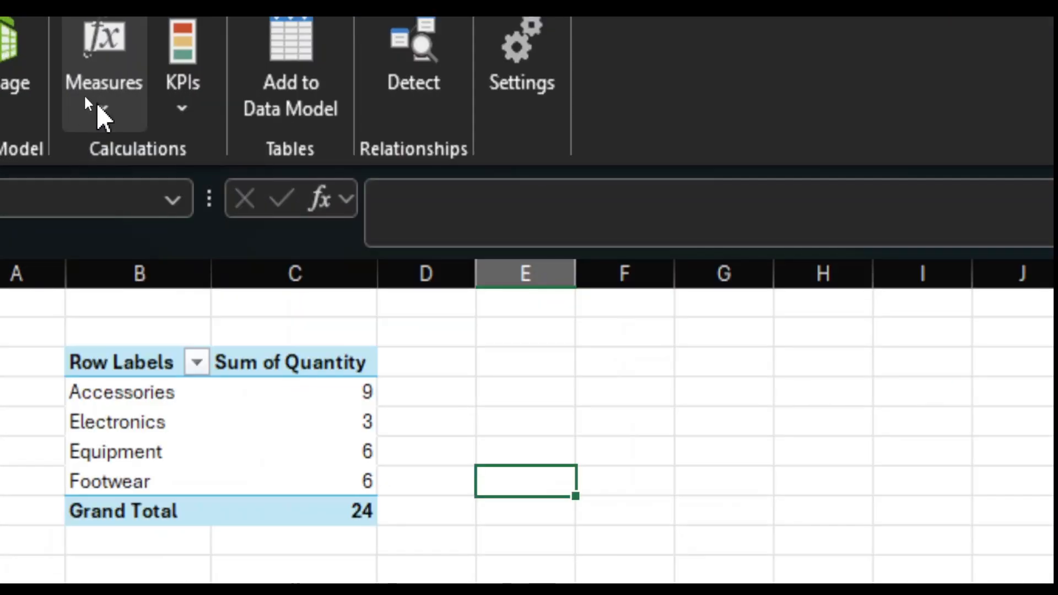
{"action": "left_click", "coordinate": [101, 108]}
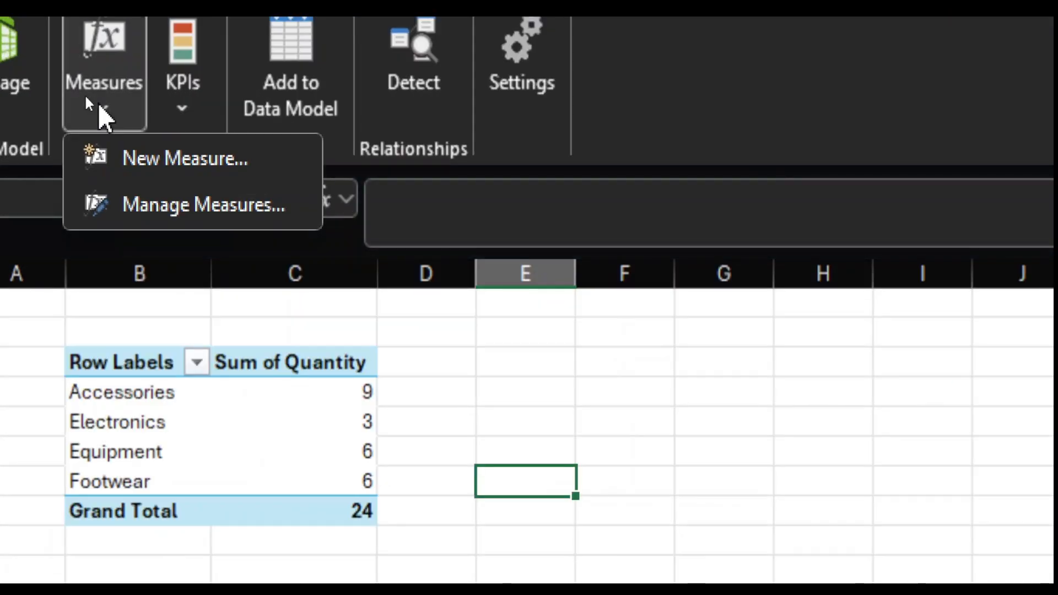
{"action": "left_click", "coordinate": [156, 165]}
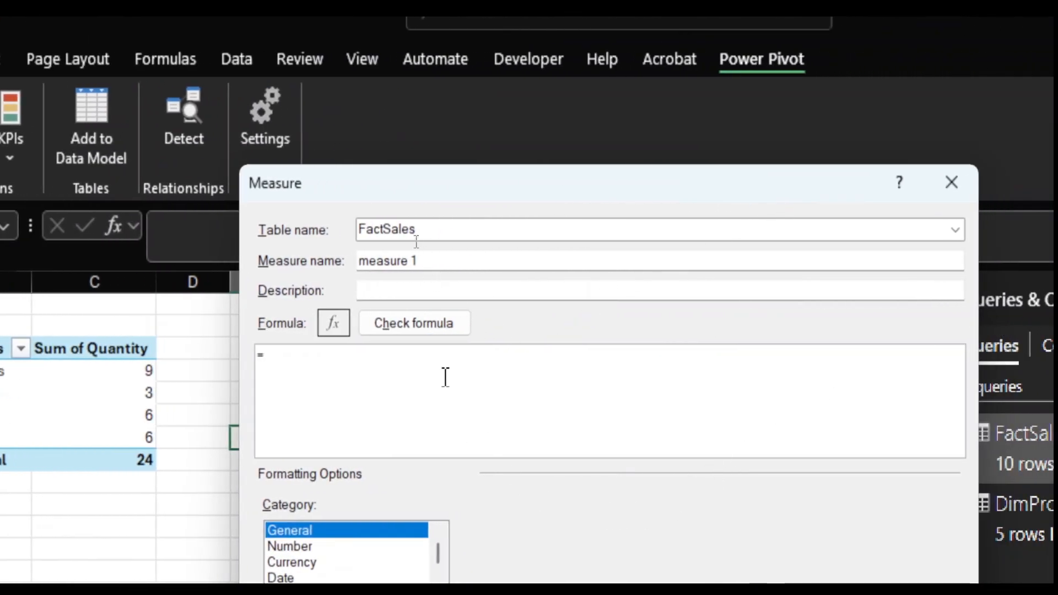
{"action": "double_click", "coordinate": [443, 236]}
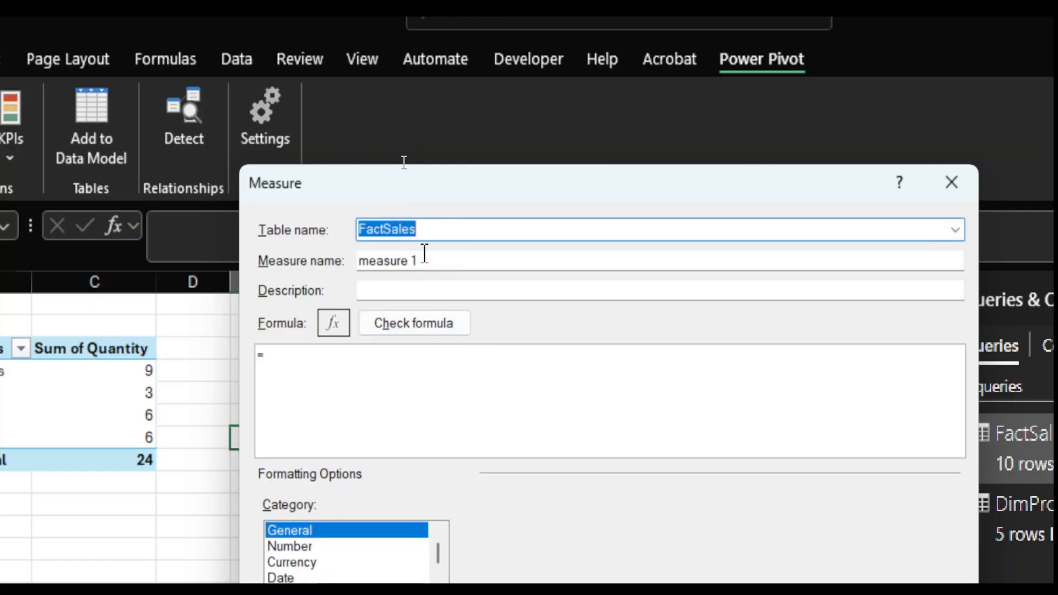
{"action": "left_click_drag", "start_coordinate": [425, 253], "coordinate": [246, 256]}
{"action": "type", "text": "Total Rev"}
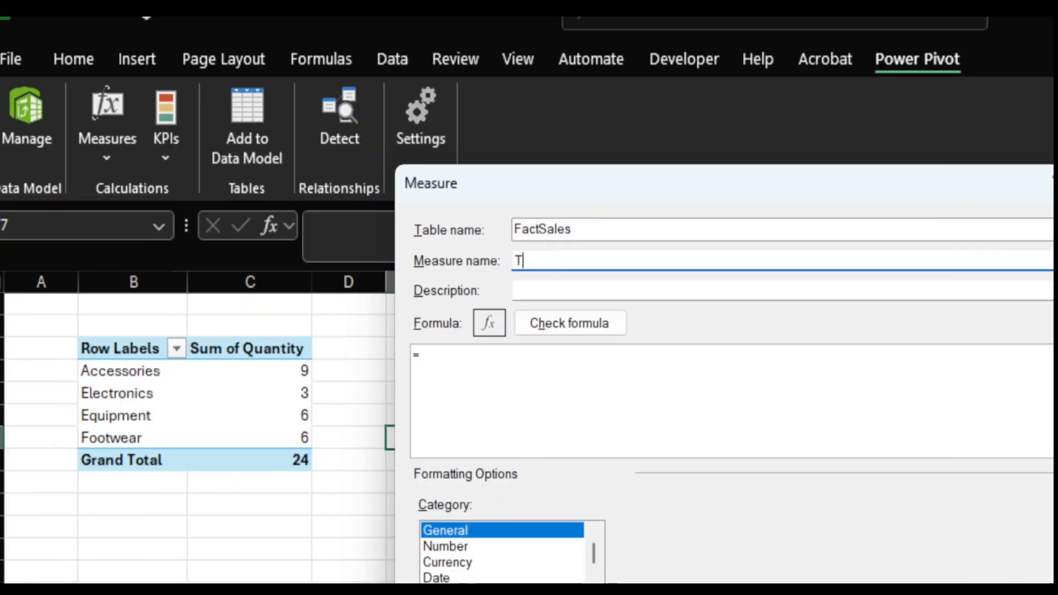
{"action": "type", "text": "enue"}
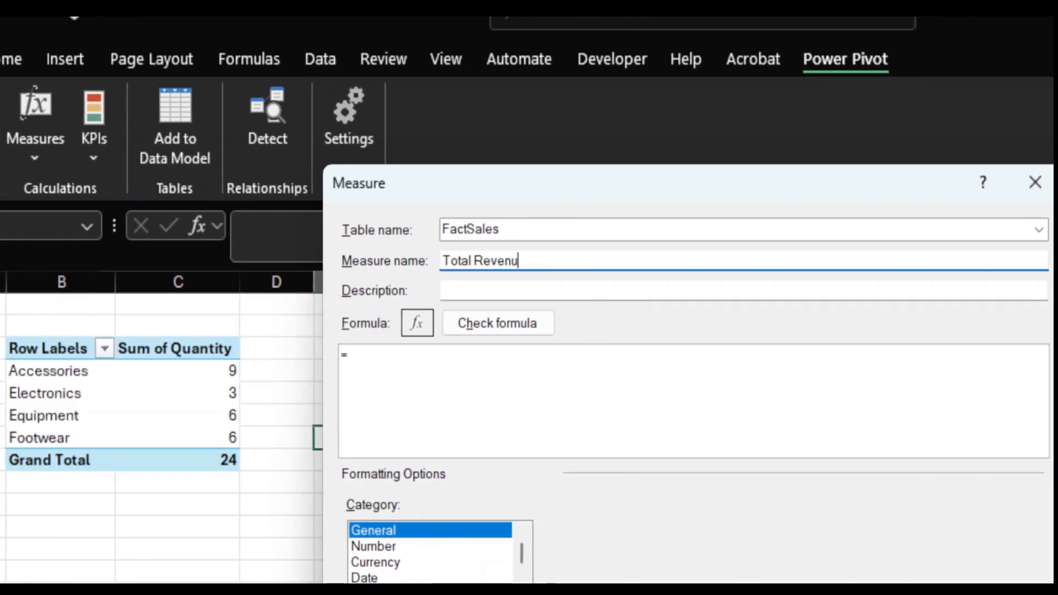
Step: Browse the available DAX functions for the measure's formula, including those in the Statistical category
{"action": "left_click", "coordinate": [424, 374]}
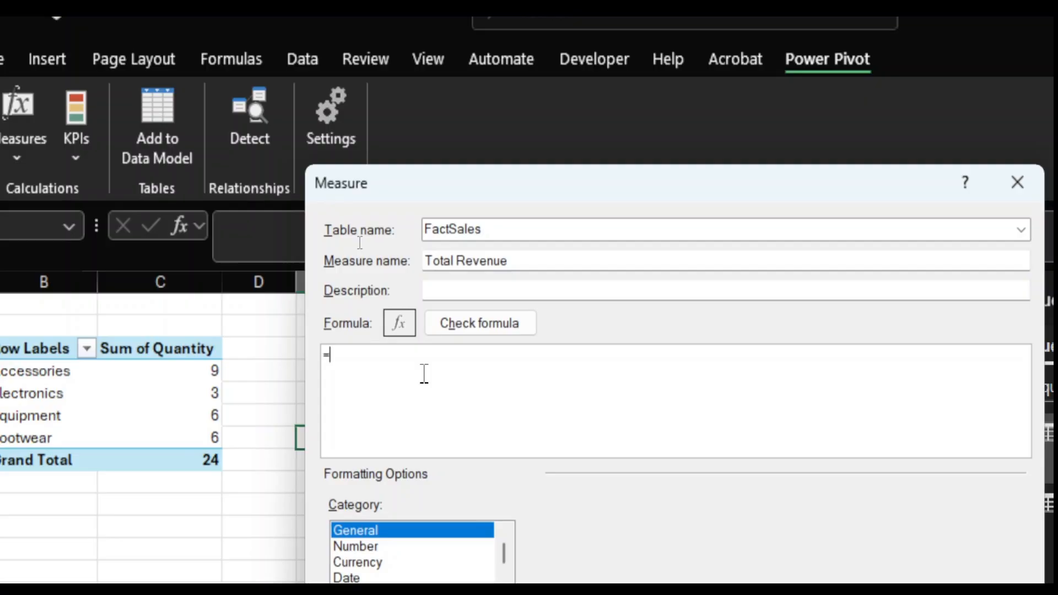
{"action": "left_click", "coordinate": [397, 325]}
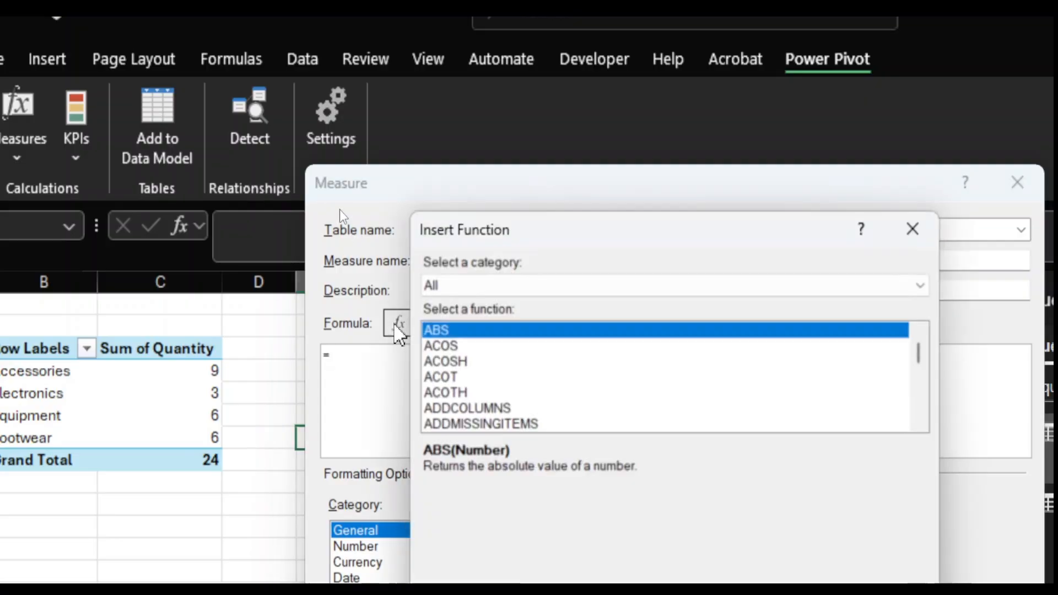
{"action": "scroll", "coordinate": [496, 378], "scroll_direction": "down", "scroll_amount": 6}
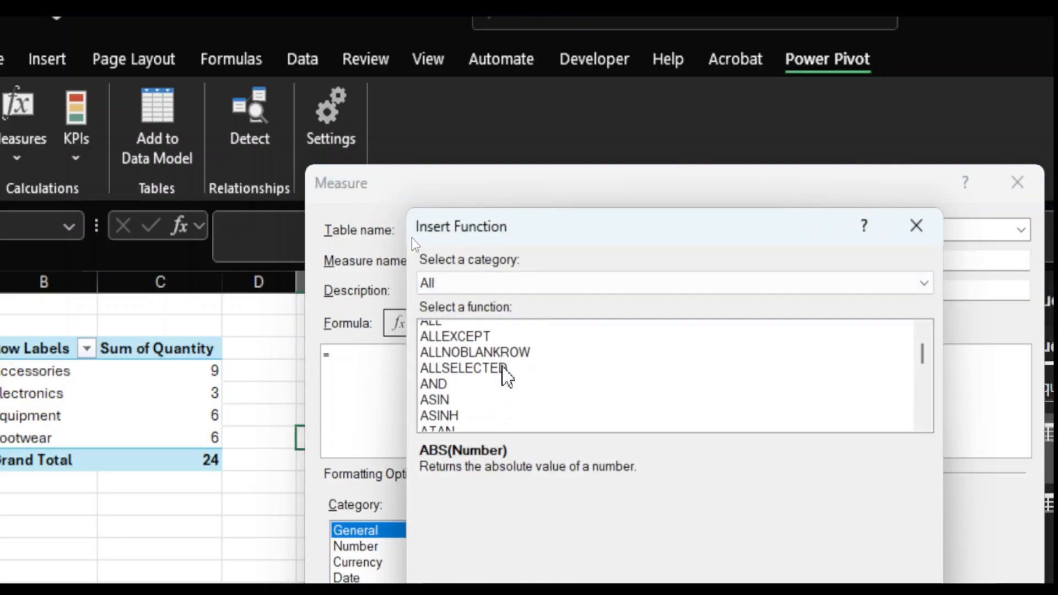
{"action": "scroll", "coordinate": [650, 356], "scroll_direction": "down", "scroll_amount": 15}
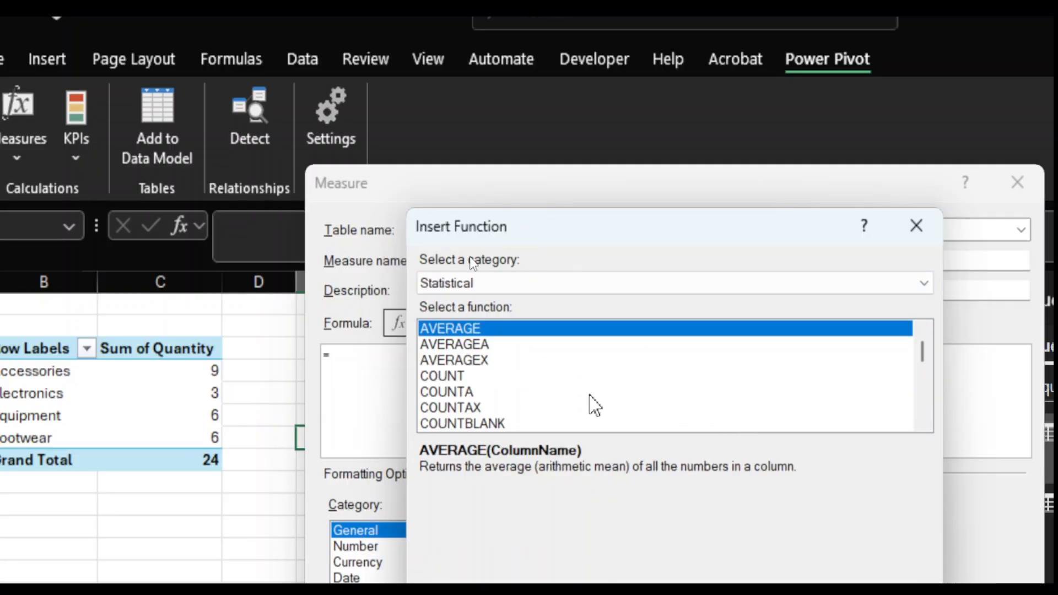
{"action": "scroll", "coordinate": [497, 380], "scroll_direction": "down", "scroll_amount": 4}
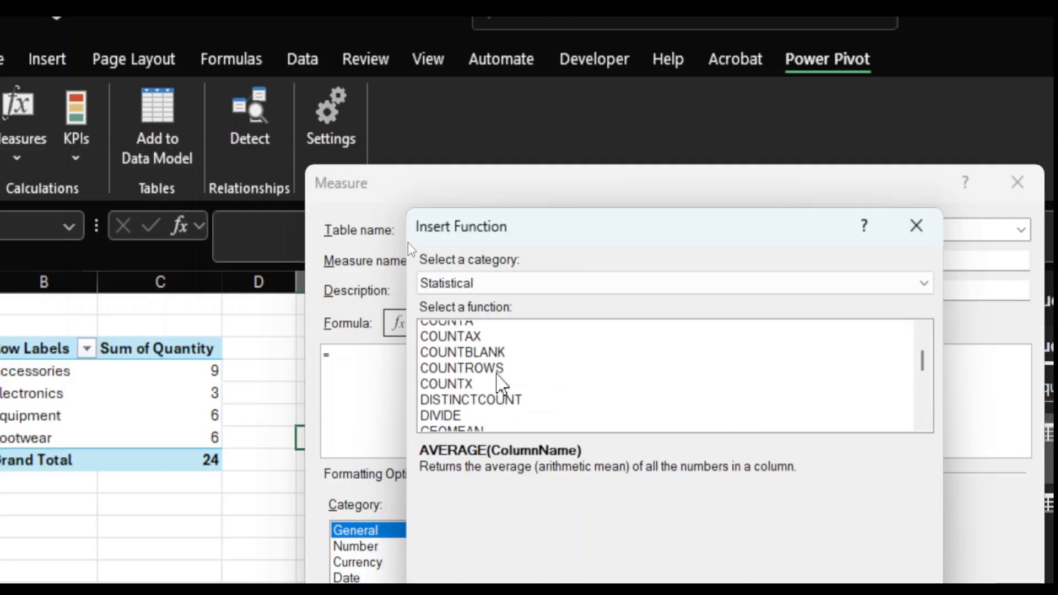
{"action": "scroll", "coordinate": [501, 384], "scroll_direction": "down", "scroll_amount": 9}
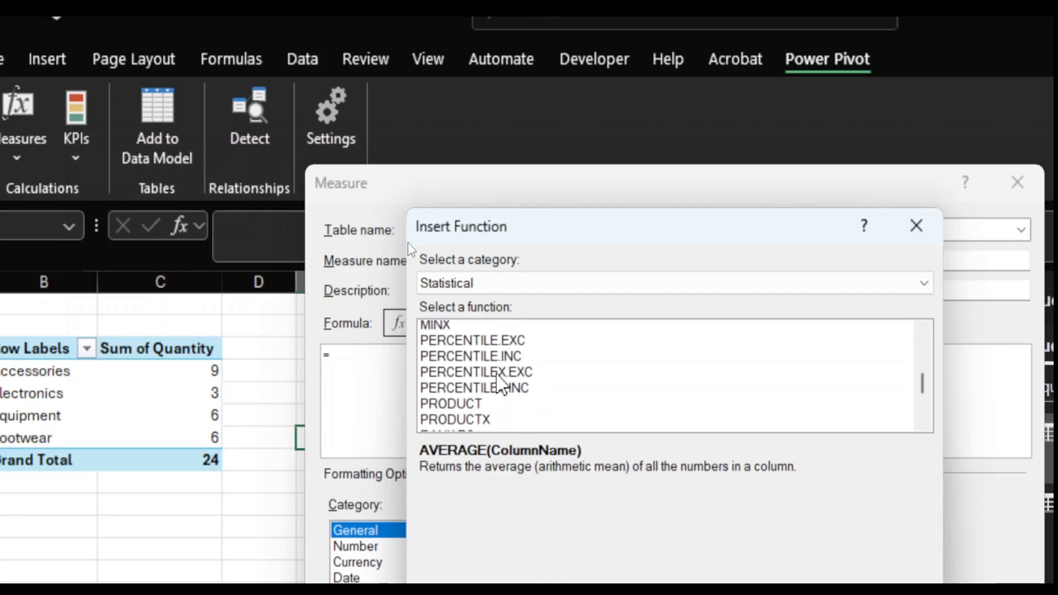
{"action": "scroll", "coordinate": [497, 380], "scroll_direction": "up", "scroll_amount": 8}
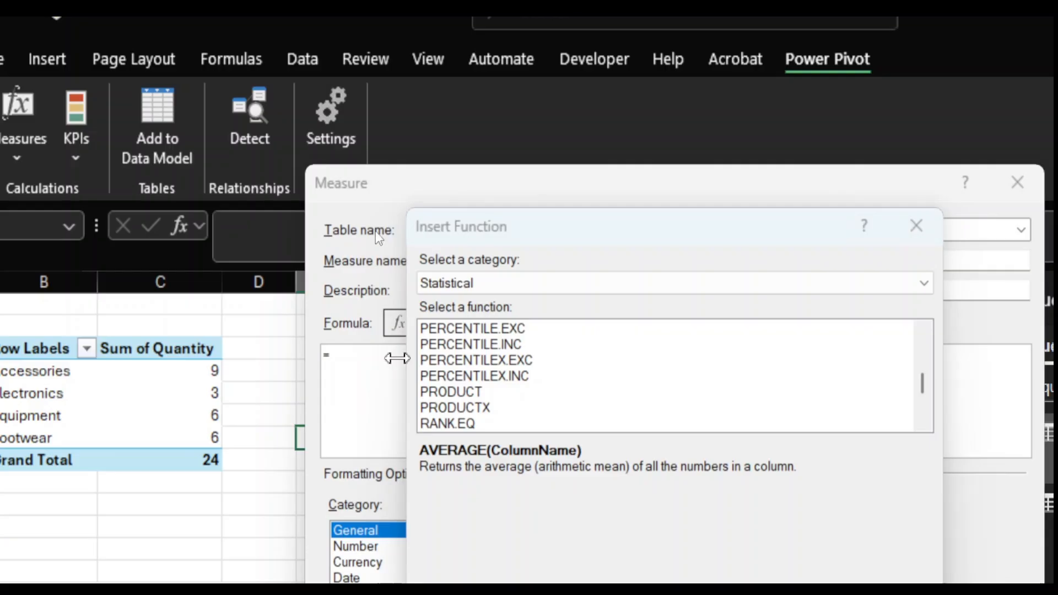
{"action": "left_click", "coordinate": [915, 225]}
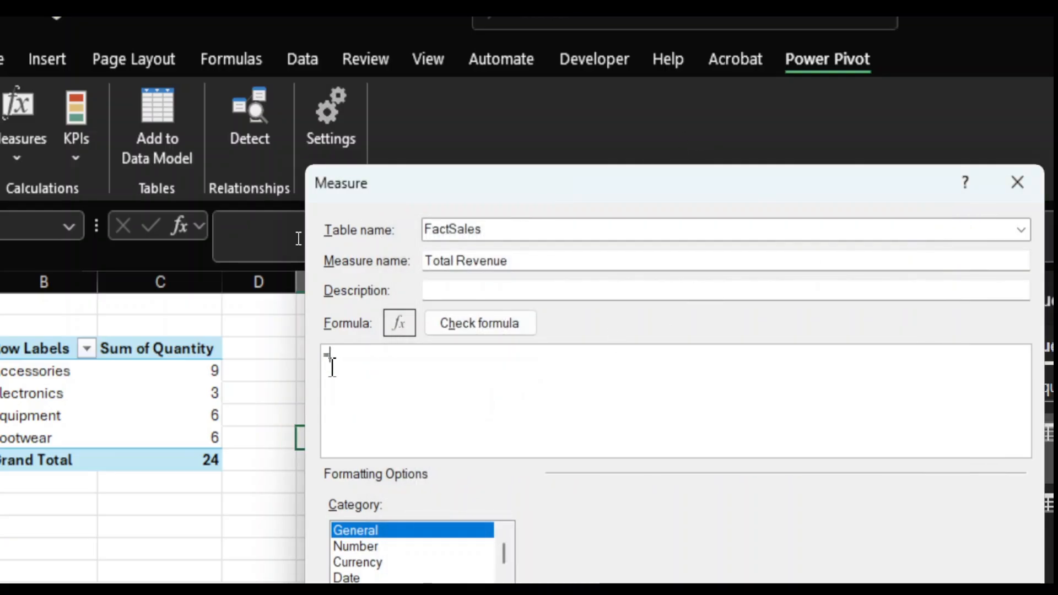
Step: Begin the Total Revenue formula with =SUMX(FactSales,FactSales[Quantity]
{"action": "type", "text": "SUM"}
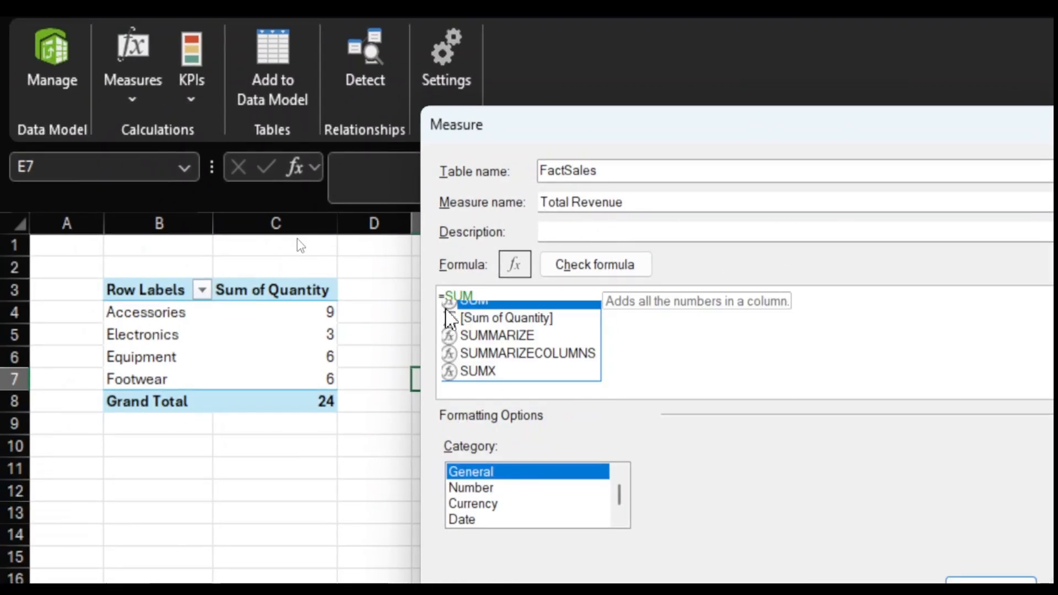
{"action": "type", "text": "X("}
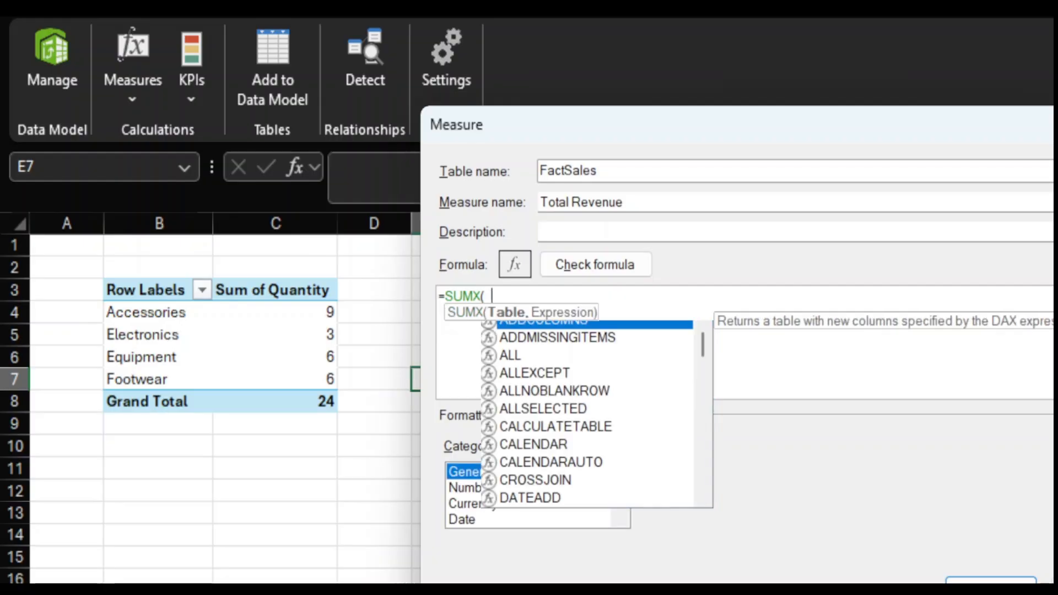
{"action": "type", "text": "Fac"}
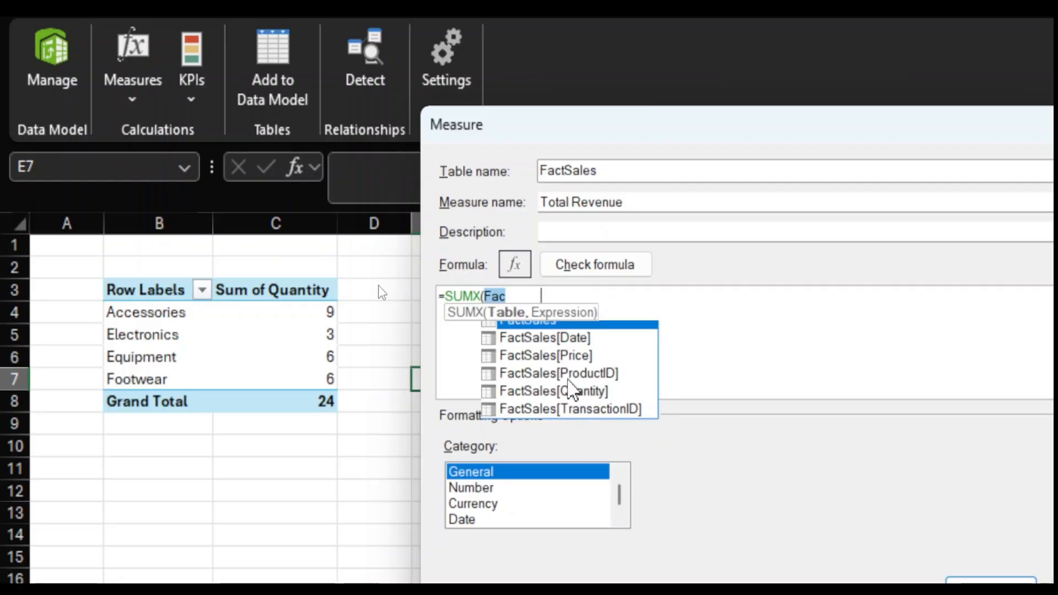
{"action": "key", "text": "Tab"}
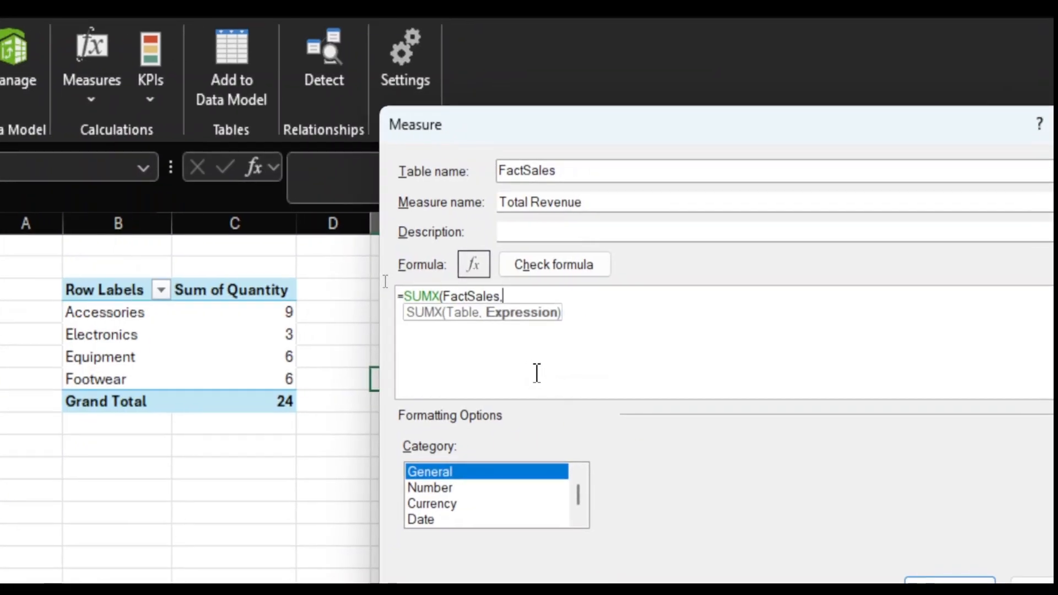
{"action": "type", "text": ",Fact"}
{"action": "key", "text": "Down"}
{"action": "key", "text": "Down"}
{"action": "key", "text": "Down"}
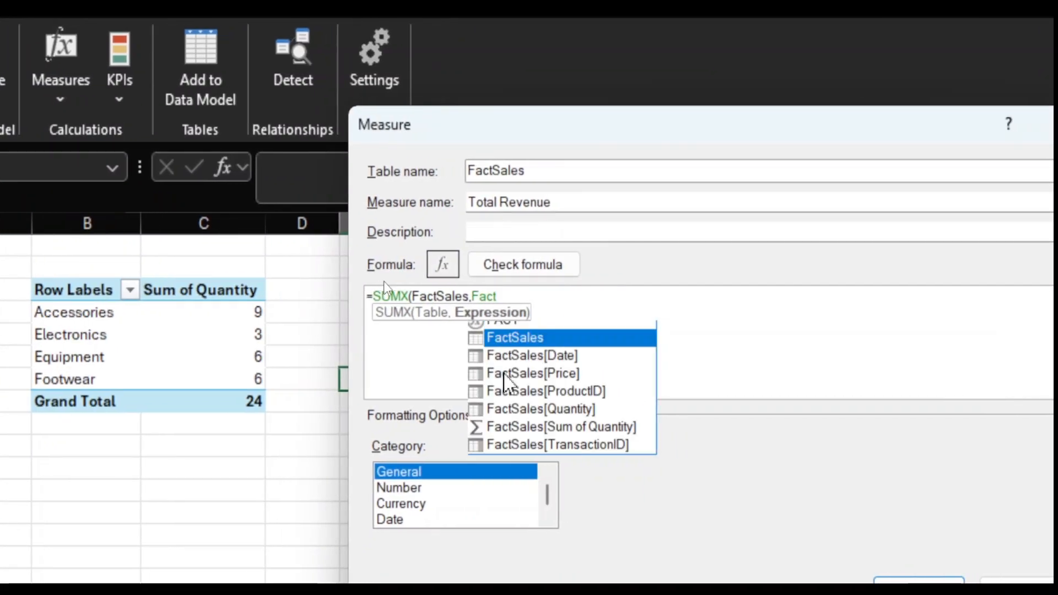
{"action": "key", "text": "Down"}
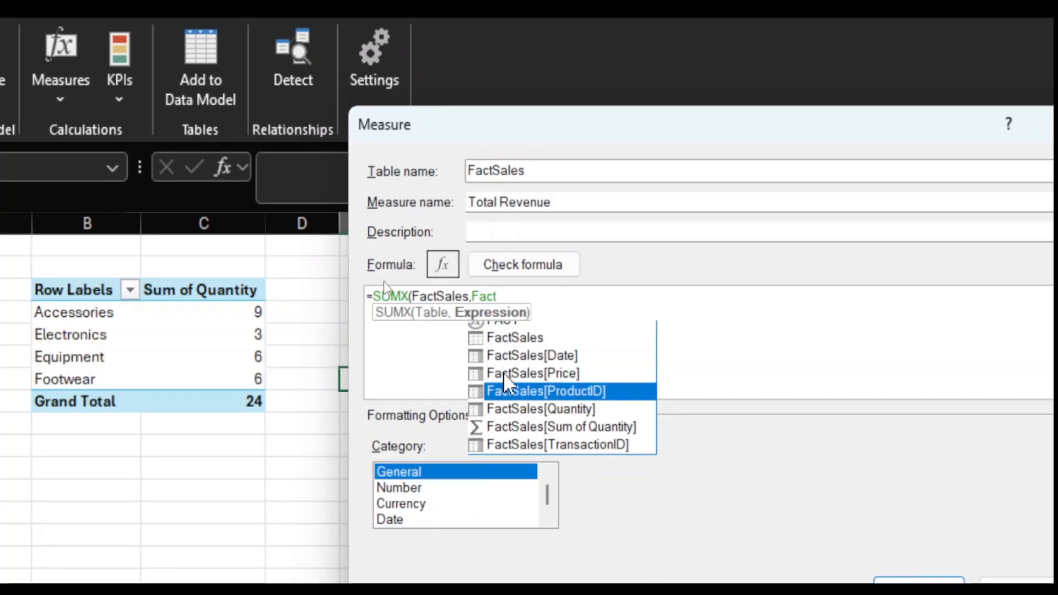
{"action": "key", "text": "Down"}
{"action": "key", "text": "Tab"}
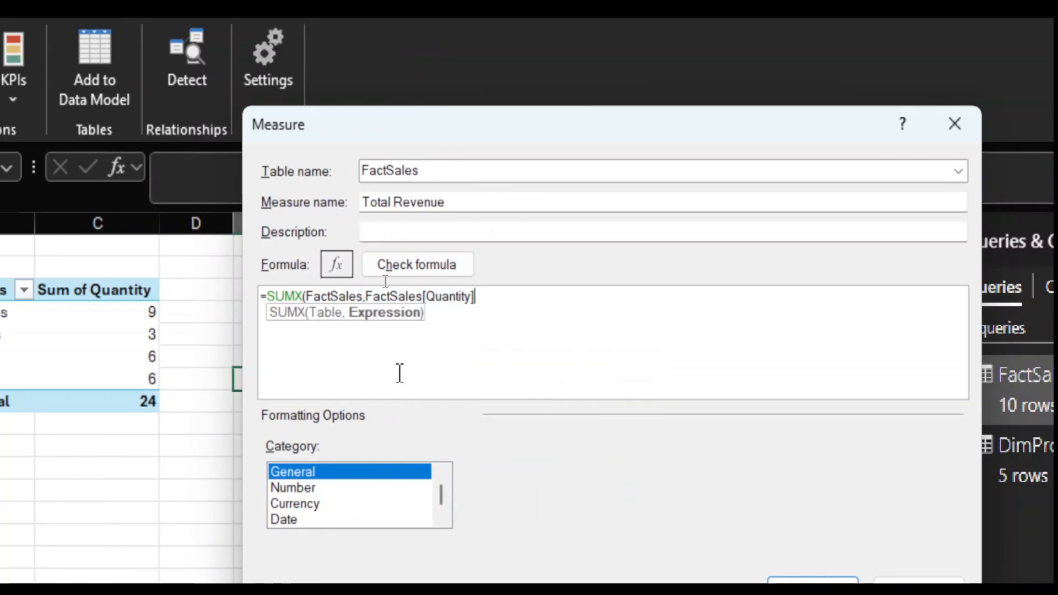
Step: Complete the SUMX expression by multiplying the quantity by FactSales[Price] and closing the parenthesis
{"action": "type", "text": "*factsa"}
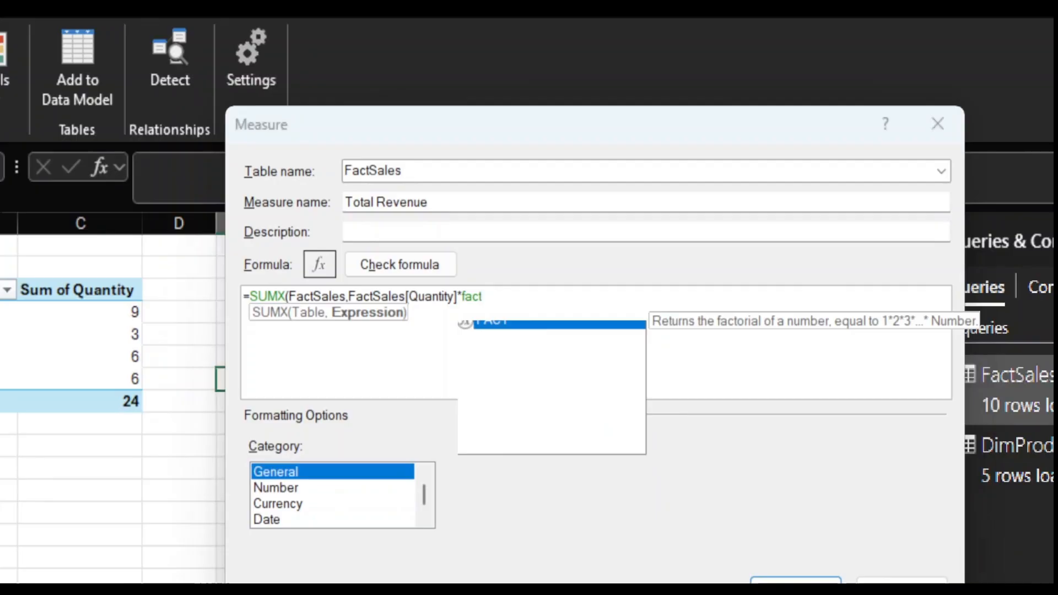
{"action": "key", "text": "Down"}
{"action": "key", "text": "Down"}
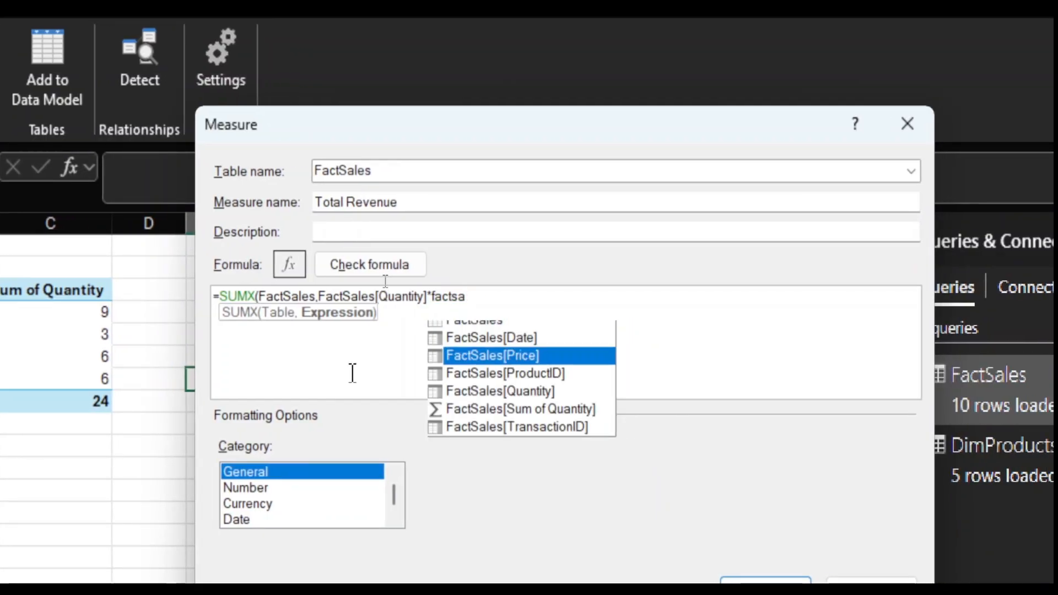
{"action": "key", "text": "Tab"}
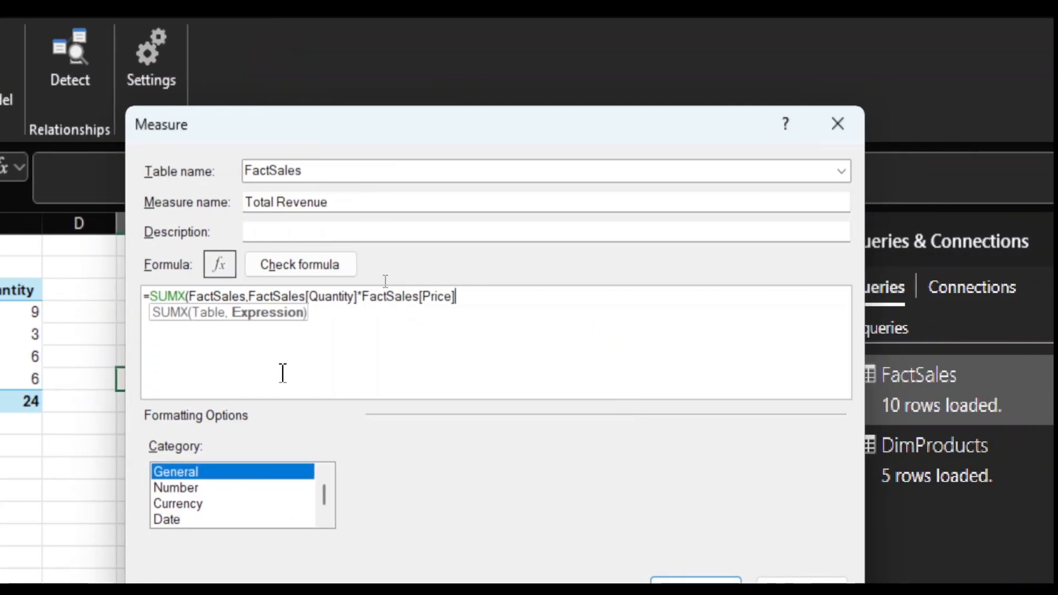
{"action": "type", "text": ")"}
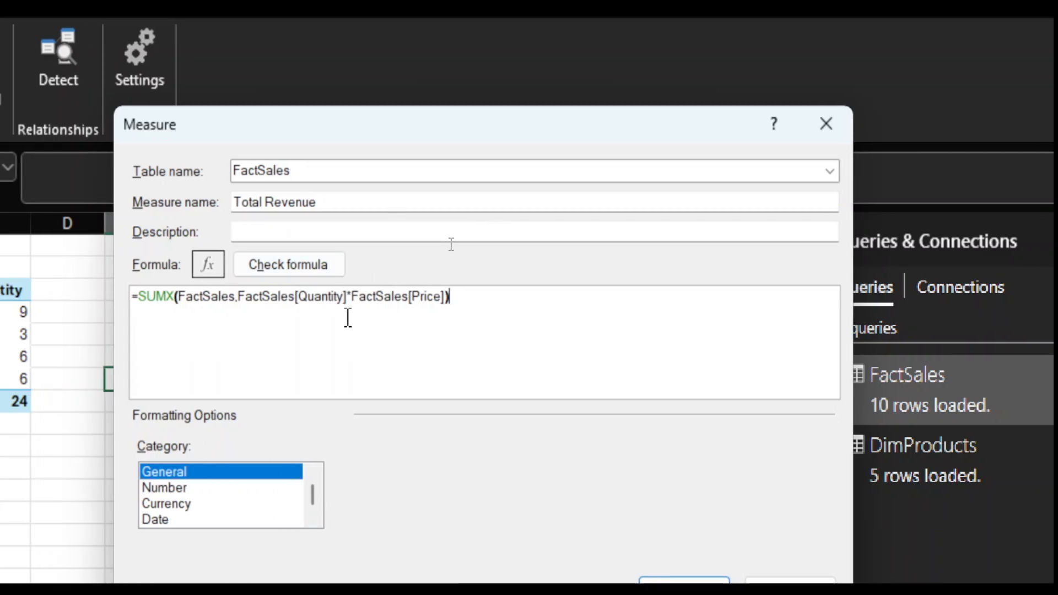
Step: Format the Total Revenue measure as Currency, check its formula for errors, and save it
{"action": "left_click", "coordinate": [183, 504]}
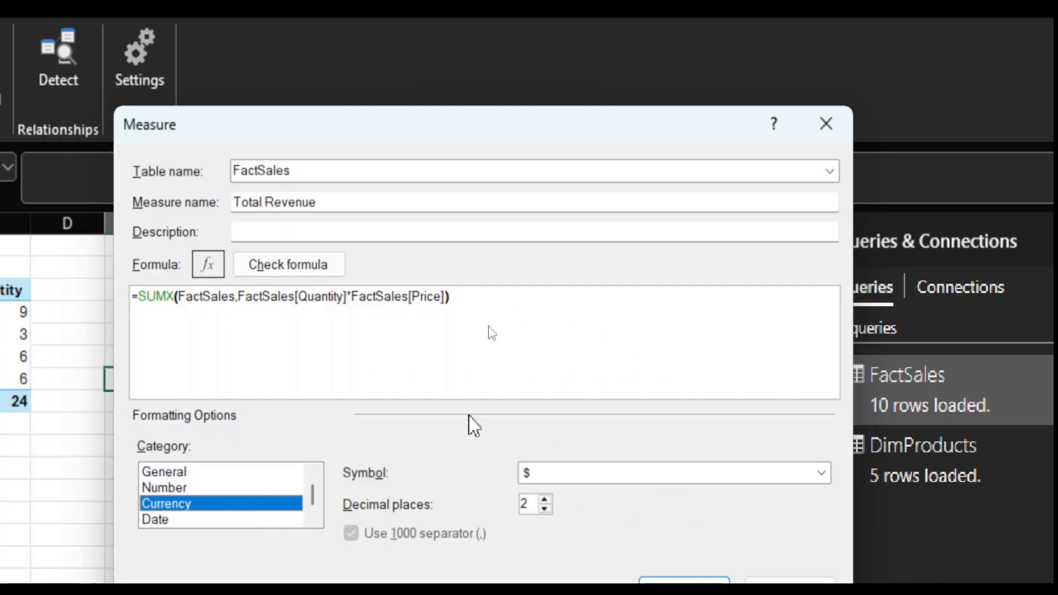
{"action": "left_click_drag", "start_coordinate": [650, 130], "coordinate": [648, 50]}
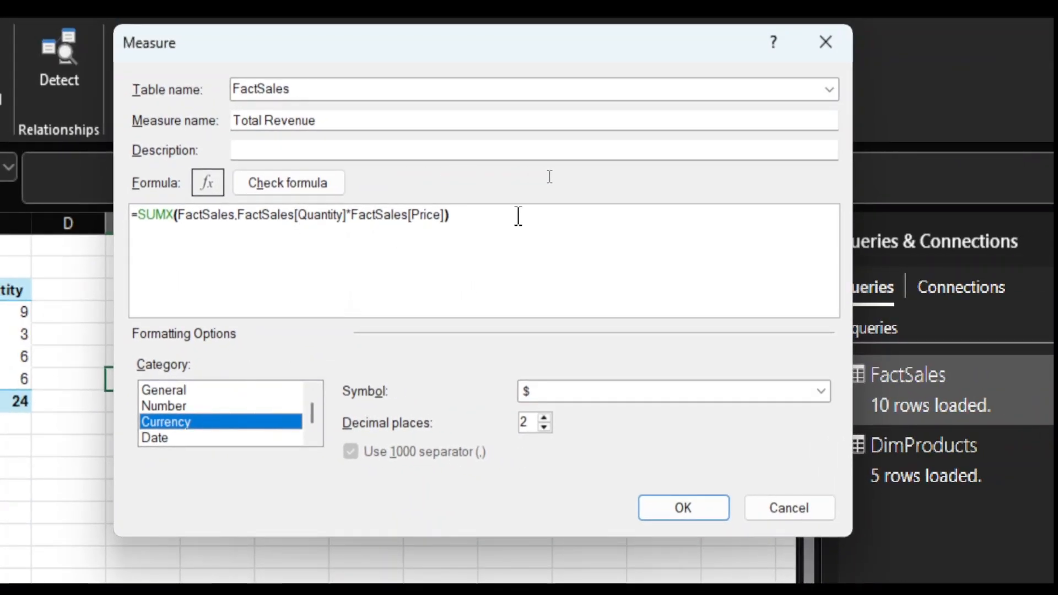
{"action": "left_click", "coordinate": [290, 185]}
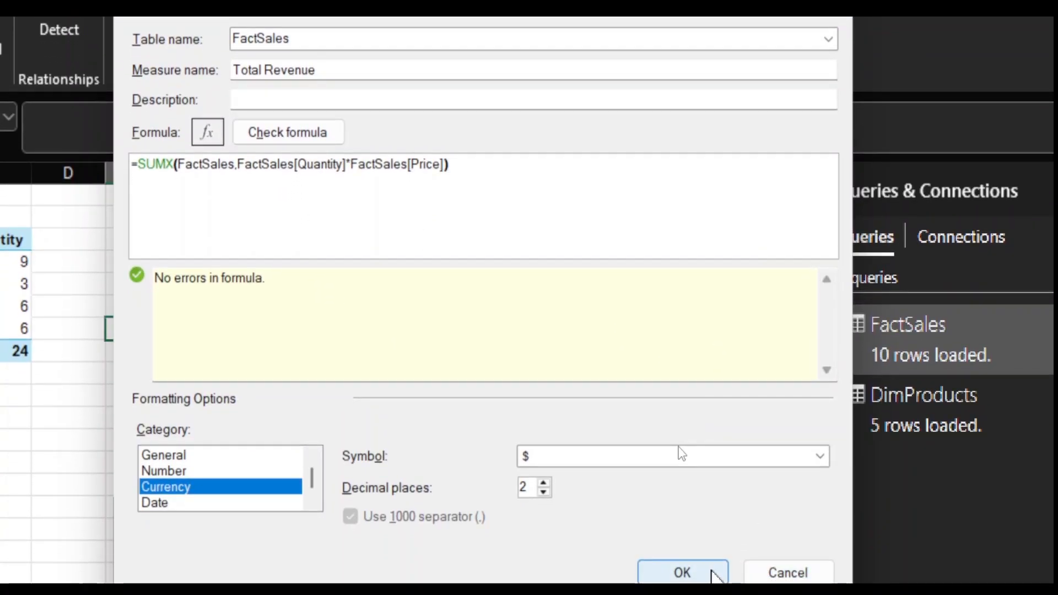
{"action": "left_click", "coordinate": [713, 573]}
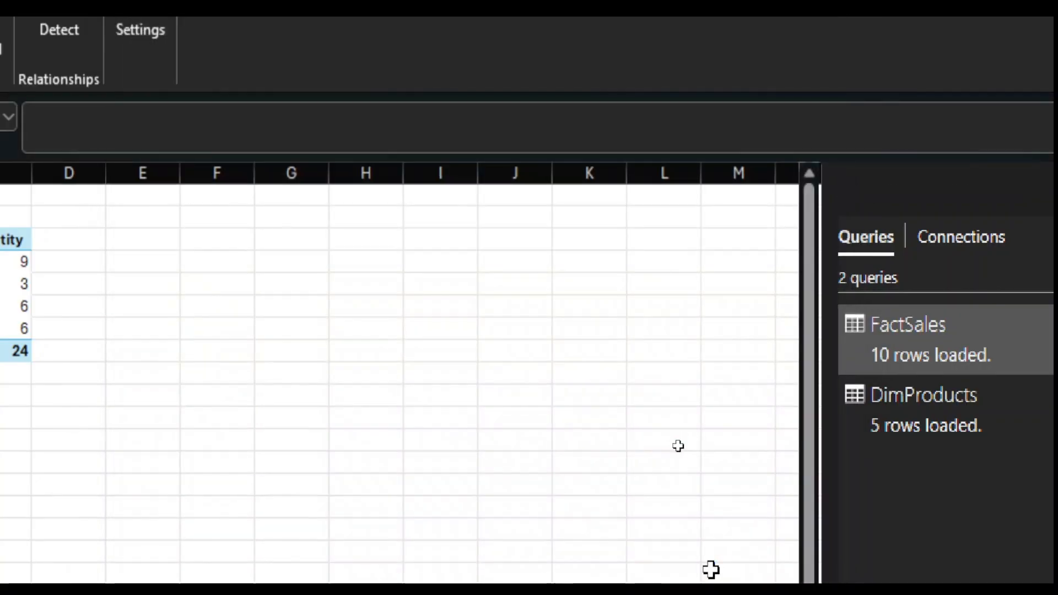
Step: Add the Total Revenue measure from FactSales to the PivotTable's values and close the field list
{"action": "scroll", "coordinate": [928, 472], "scroll_direction": "down", "scroll_amount": 2}
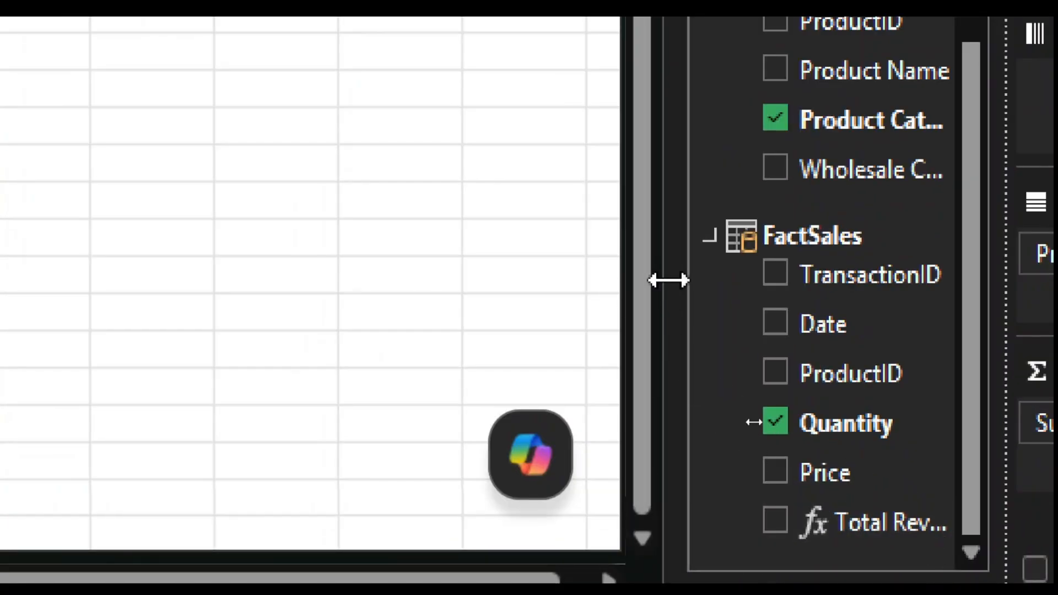
{"action": "left_click_drag", "start_coordinate": [542, 270], "coordinate": [341, 276]}
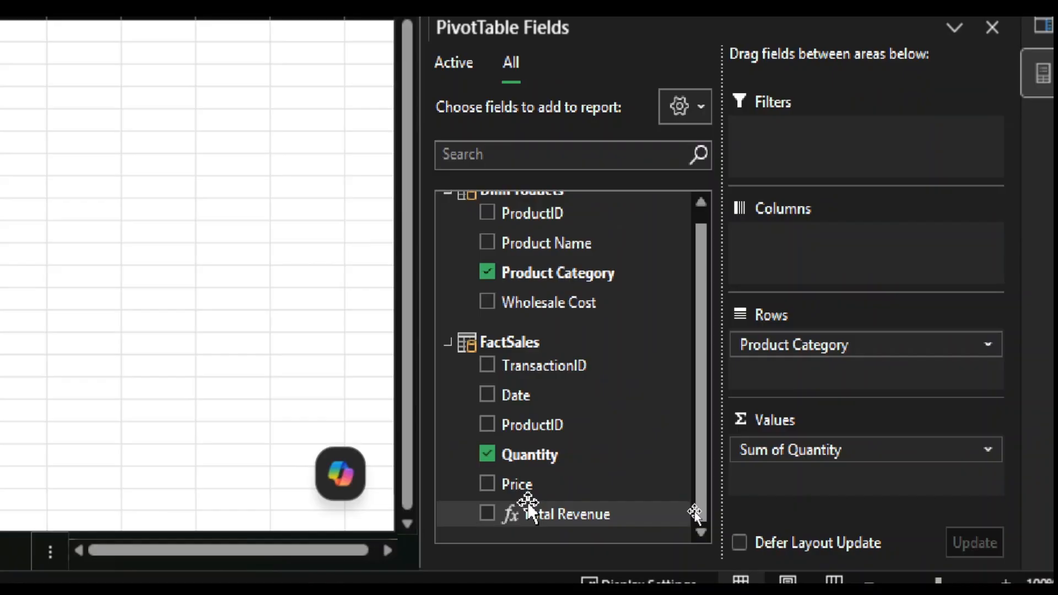
{"action": "left_click", "coordinate": [487, 513]}
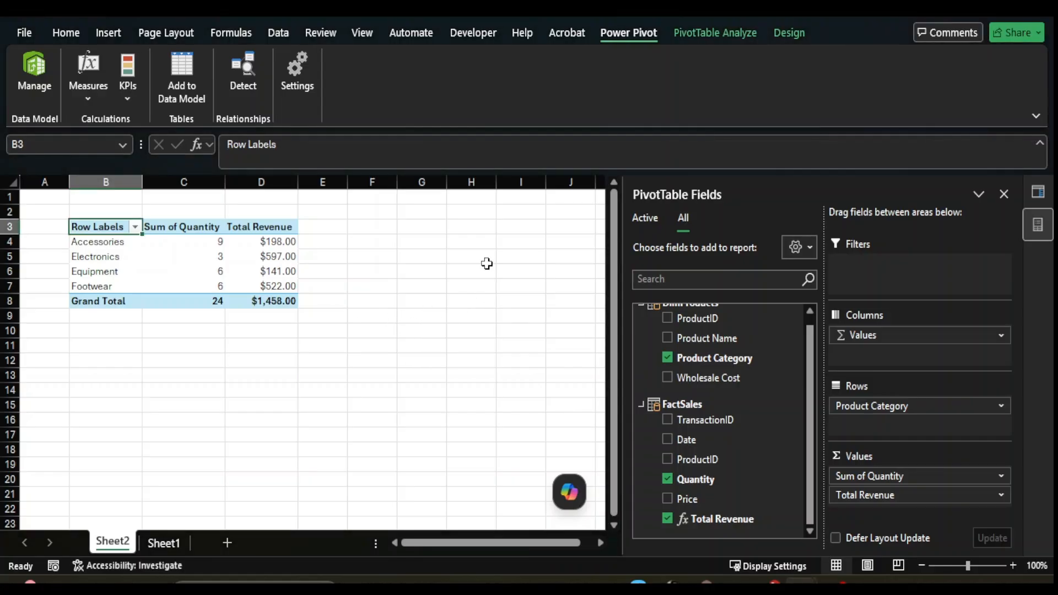
{"action": "left_click_drag", "start_coordinate": [485, 259], "coordinate": [485, 376]}
{"action": "left_click", "coordinate": [1004, 194]}
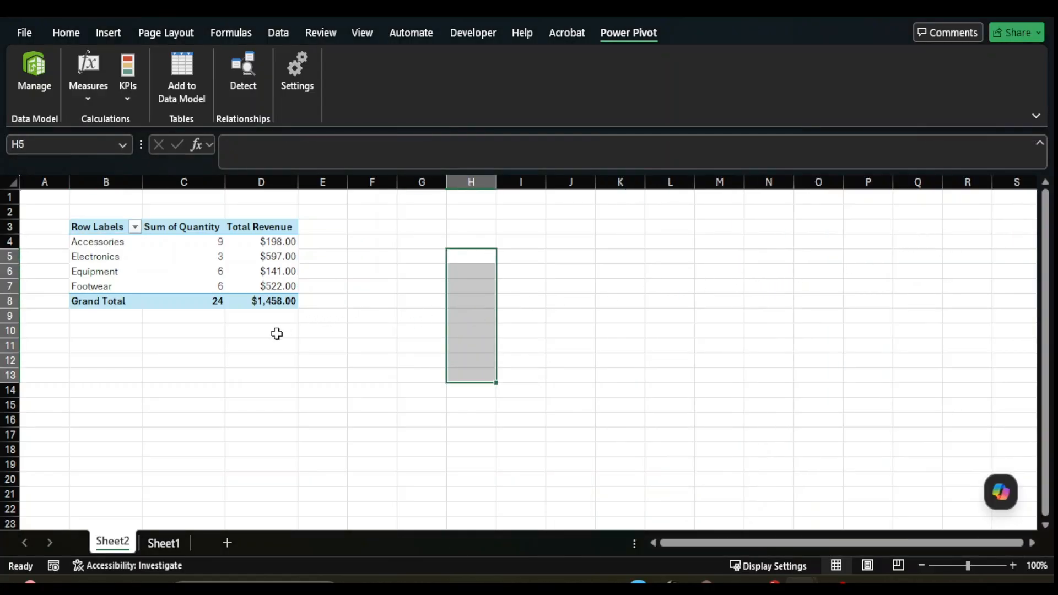
Step: Review the external file sources available for importing data, without starting an import
{"action": "left_click", "coordinate": [362, 386]}
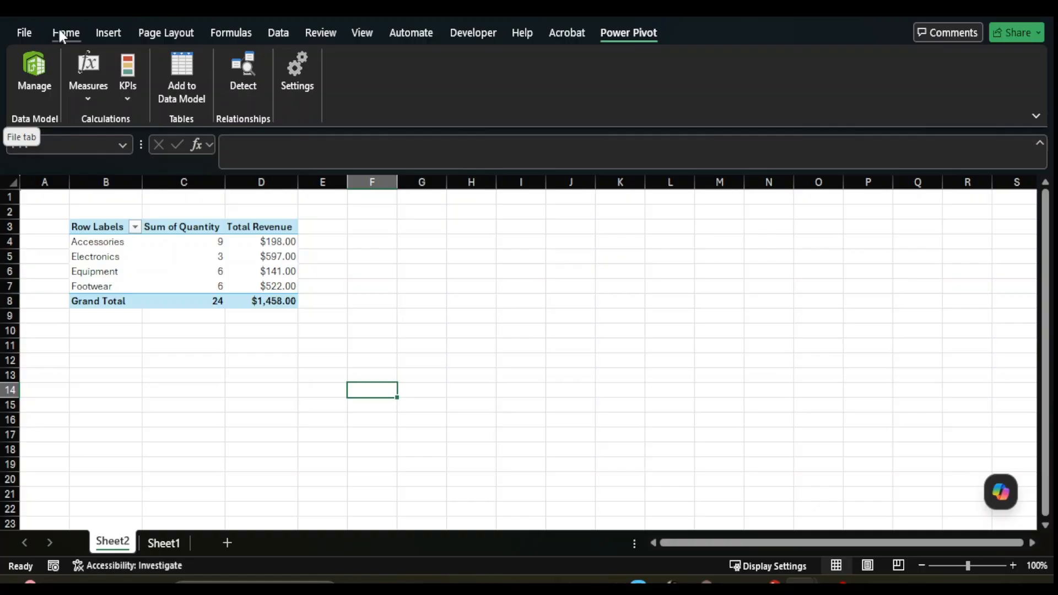
{"action": "left_click", "coordinate": [275, 34]}
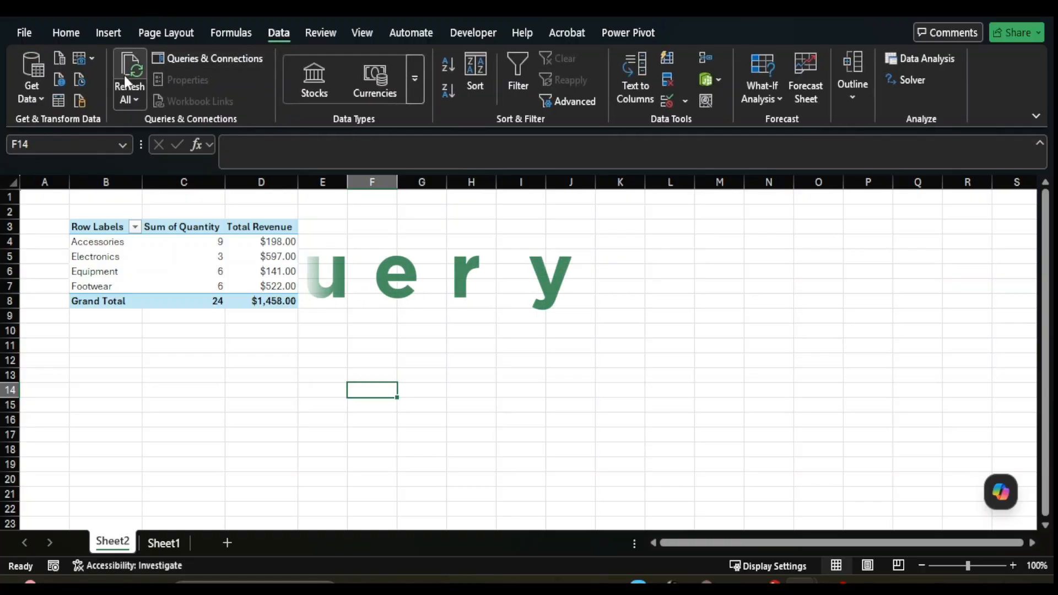
{"action": "left_click", "coordinate": [37, 92]}
{"action": "mouse_move", "coordinate": [93, 159]}
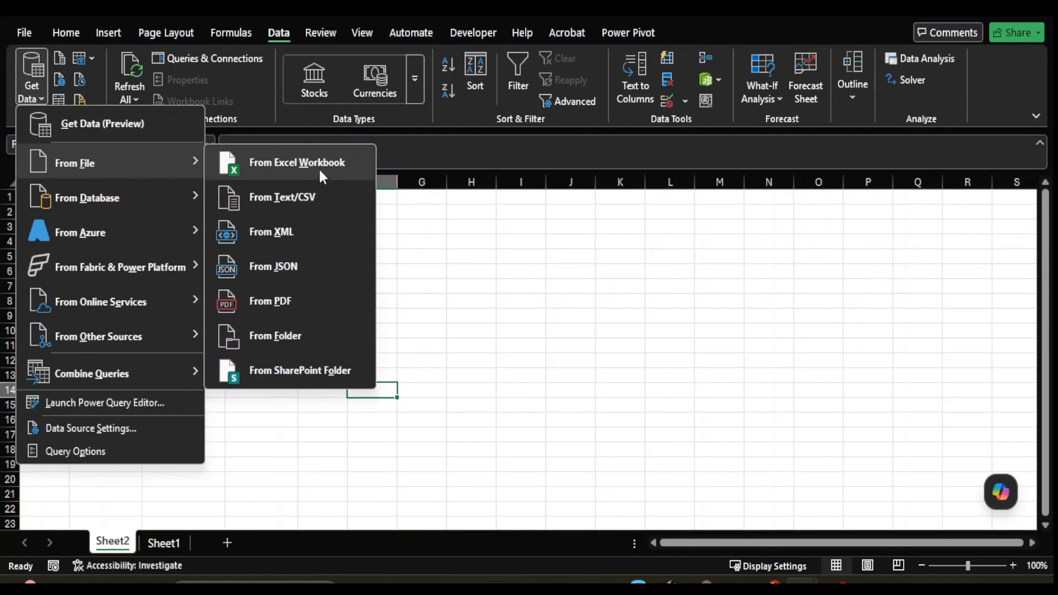
{"action": "left_click", "coordinate": [528, 257]}
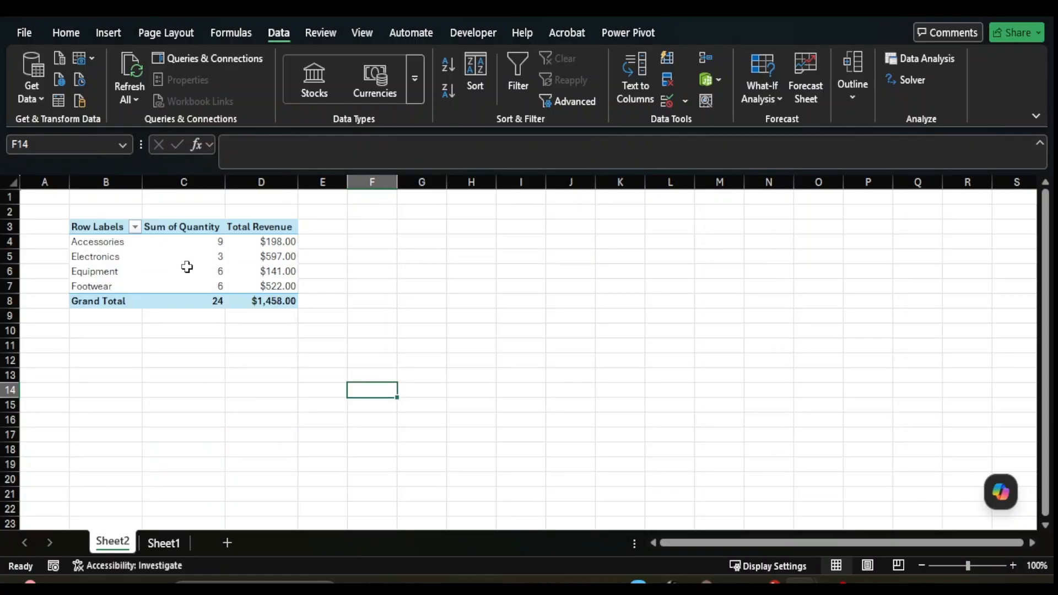
Step: Switch to Power Pivot to view the FactSales and DimProducts diagram, and check the PivotTable creation options without creating one
{"action": "mouse_move", "coordinate": [801, 585]}
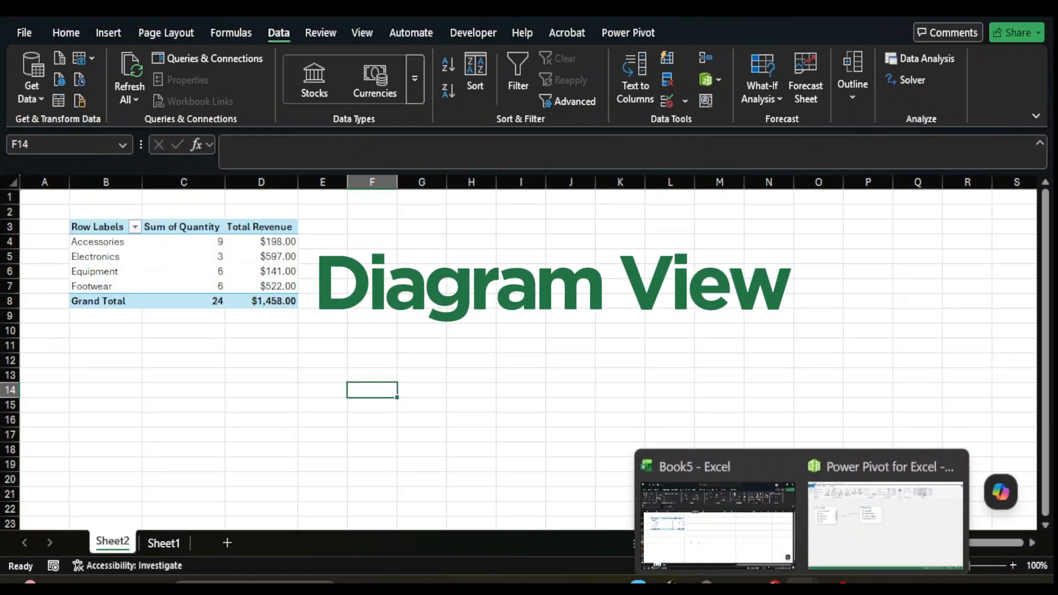
{"action": "left_click", "coordinate": [862, 548]}
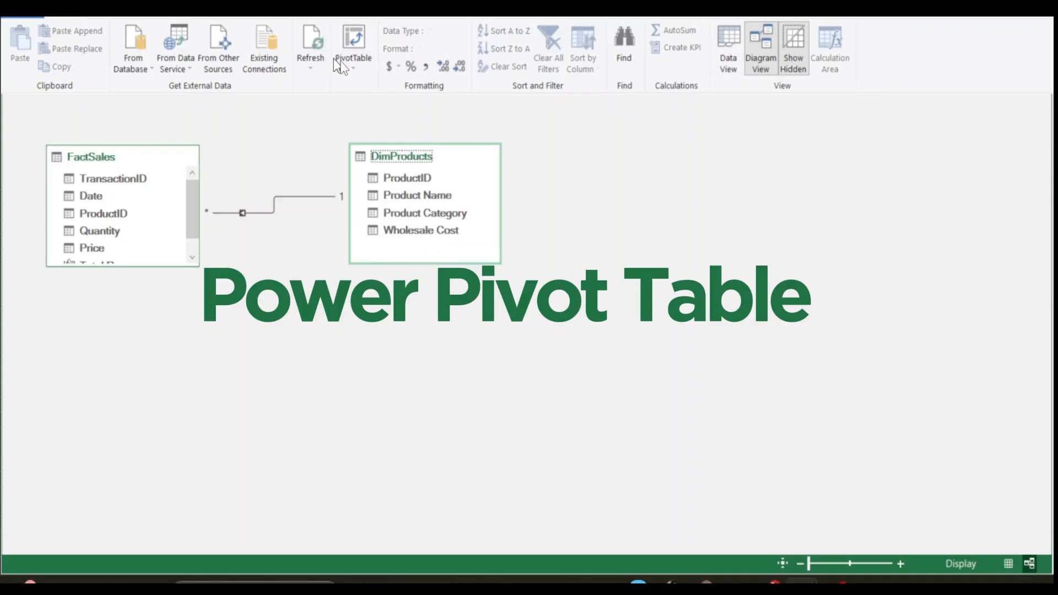
{"action": "left_click", "coordinate": [352, 66]}
{"action": "left_click", "coordinate": [374, 86]}
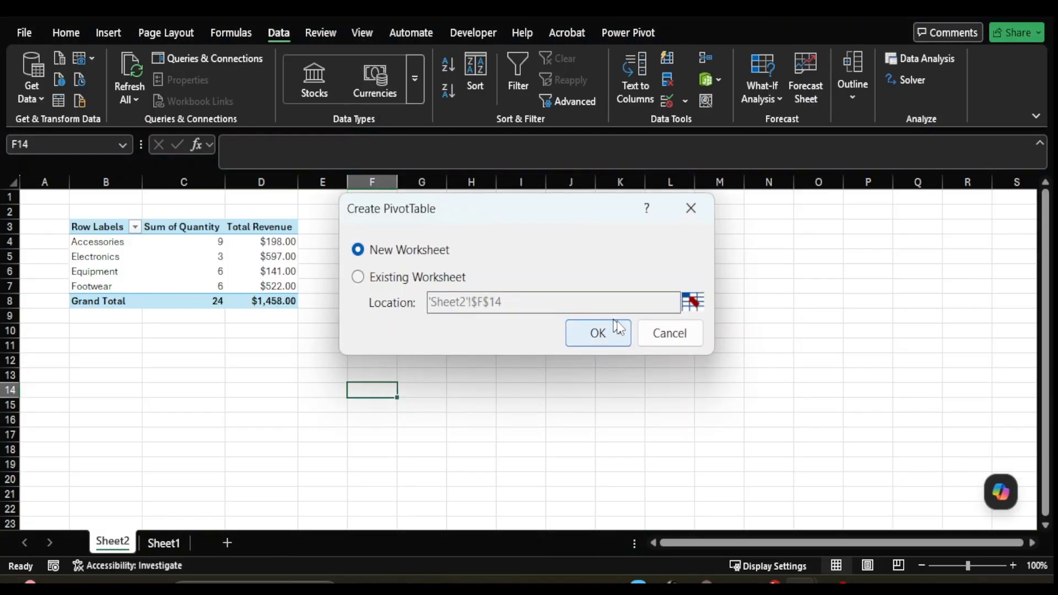
{"action": "left_click", "coordinate": [669, 337]}
Step: Review the PivotTable's fields and value options for Sum of Quantity, and return to the data model diagram in Power Pivot
{"action": "left_click", "coordinate": [260, 256]}
{"action": "right_click", "coordinate": [164, 262]}
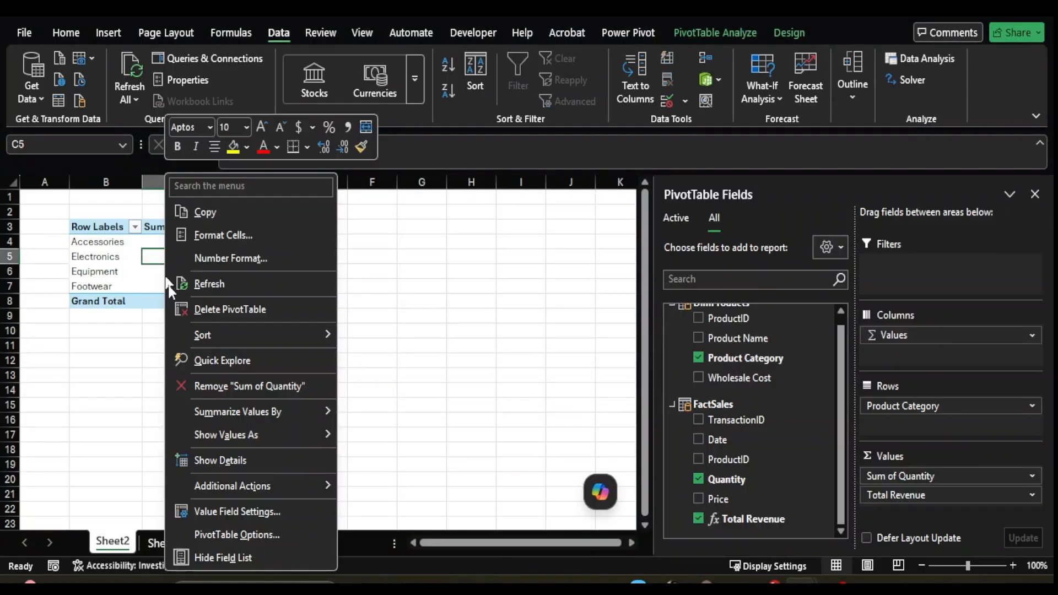
{"action": "key", "text": "Escape"}
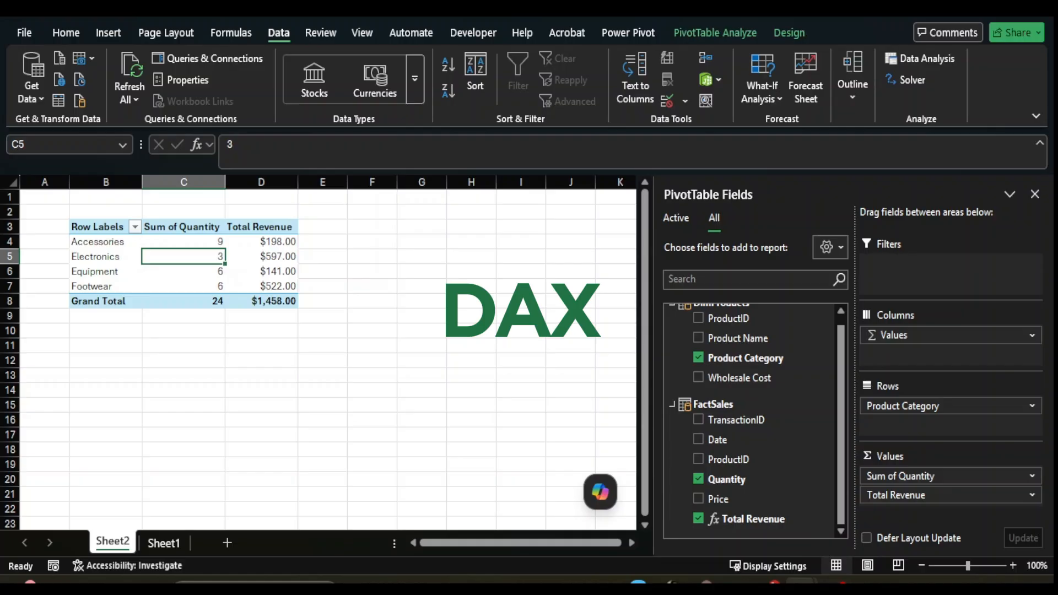
{"action": "mouse_move", "coordinate": [802, 587]}
{"action": "left_click", "coordinate": [885, 513]}
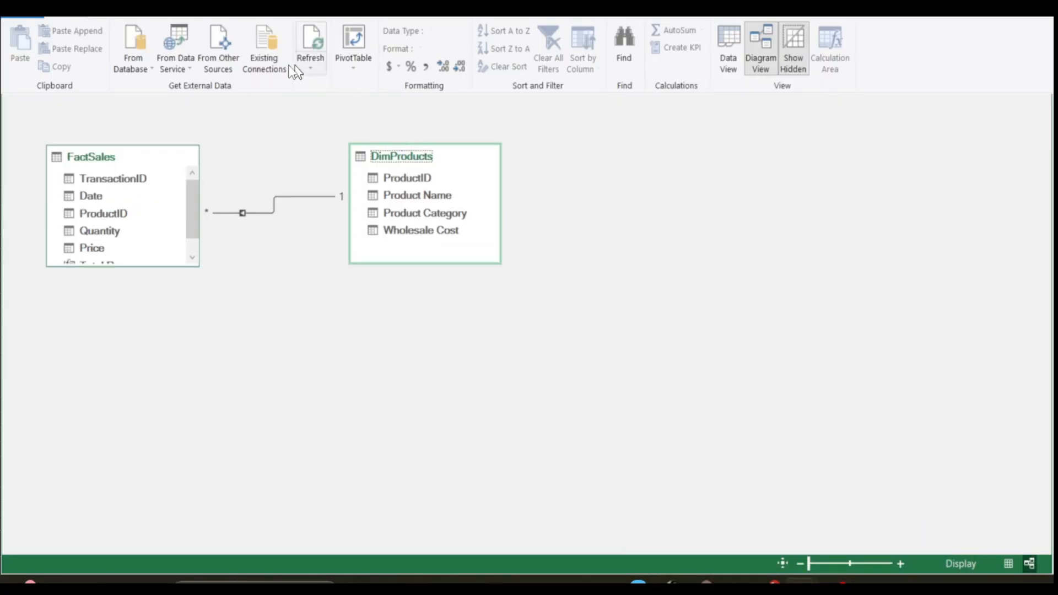